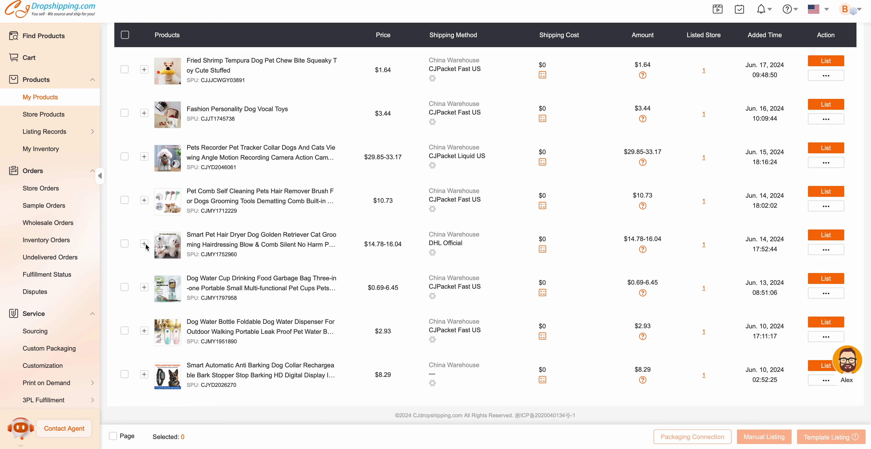
Expand the Smart Pet Hair Dryer in My Products and review its colour and plug variants.
{"action": "left_click", "coordinate": [144, 245]}
{"action": "scroll", "coordinate": [146, 248], "scroll_direction": "down", "scroll_amount": 2}
{"action": "scroll", "coordinate": [147, 248], "scroll_direction": "down", "scroll_amount": 5}
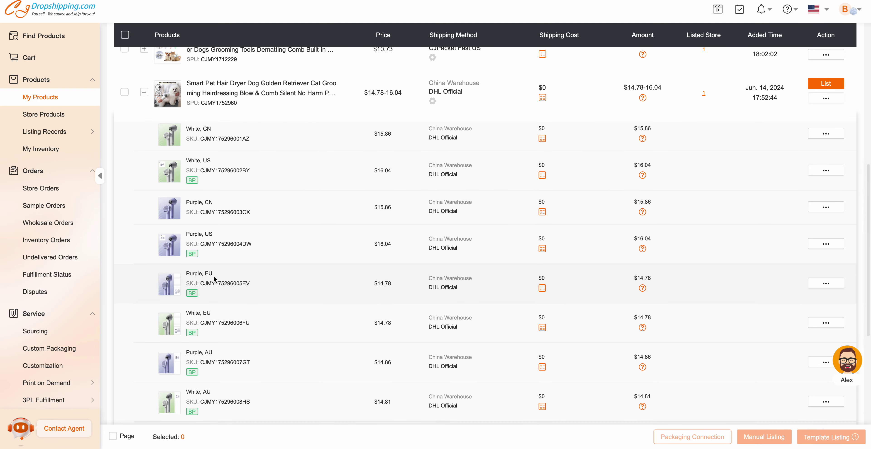
{"action": "scroll", "coordinate": [215, 280], "scroll_direction": "down", "scroll_amount": 1}
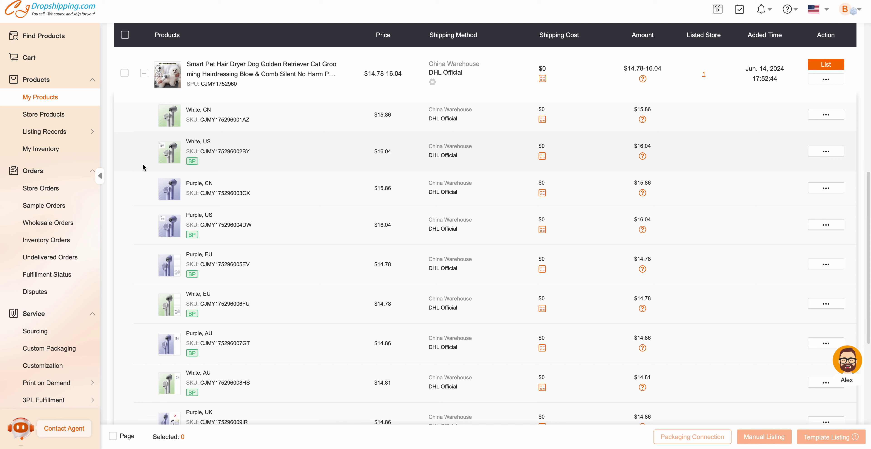
{"action": "scroll", "coordinate": [142, 167], "scroll_direction": "down", "scroll_amount": 1}
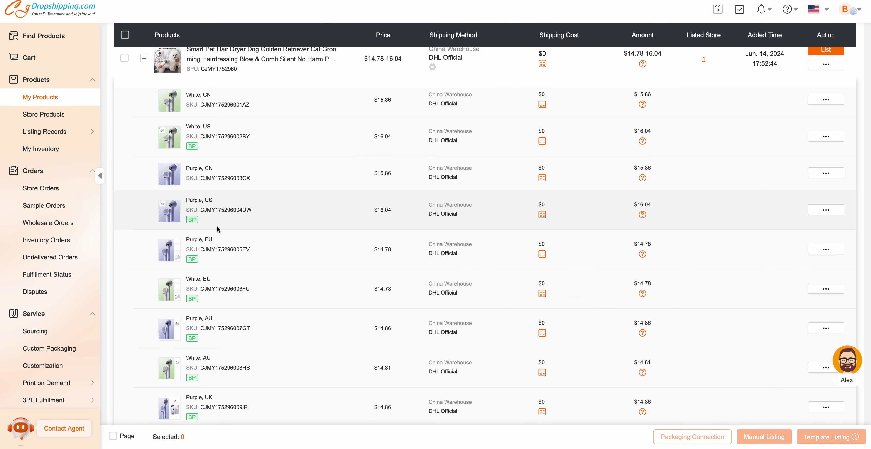
{"action": "scroll", "coordinate": [211, 156], "scroll_direction": "up", "scroll_amount": 1}
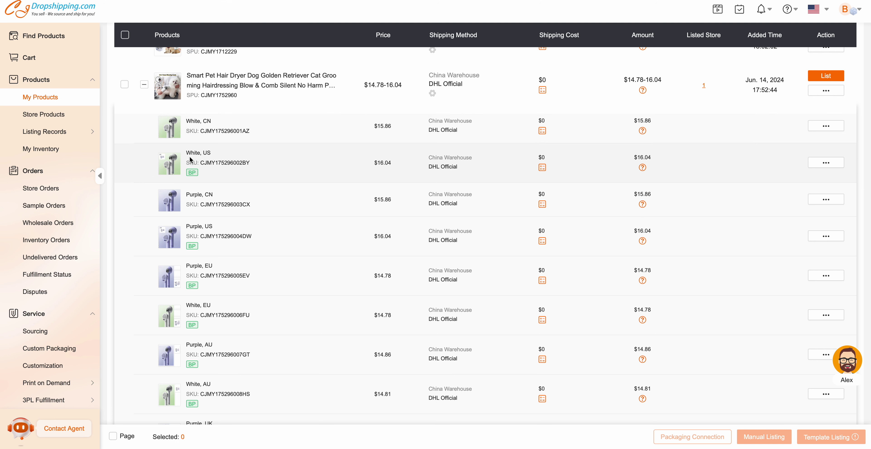
Open the pet hair dryer's product page, choose the White colour with the US electrical outlet, and copy that variant's SKU.
{"action": "mouse_move", "coordinate": [172, 164]}
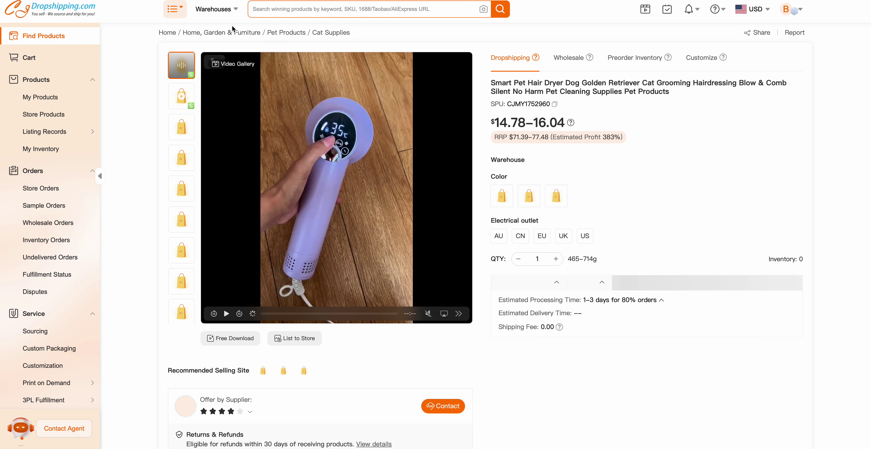
{"action": "left_click", "coordinate": [527, 201]}
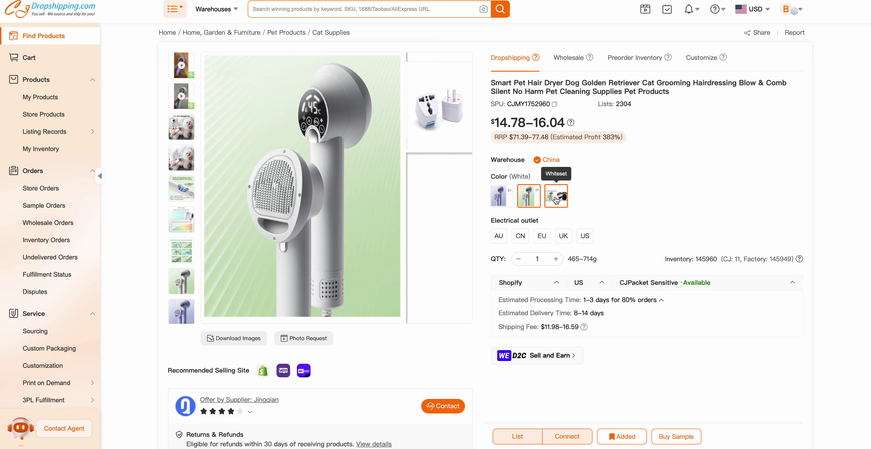
{"action": "left_click", "coordinate": [584, 240]}
{"action": "left_click", "coordinate": [588, 239]}
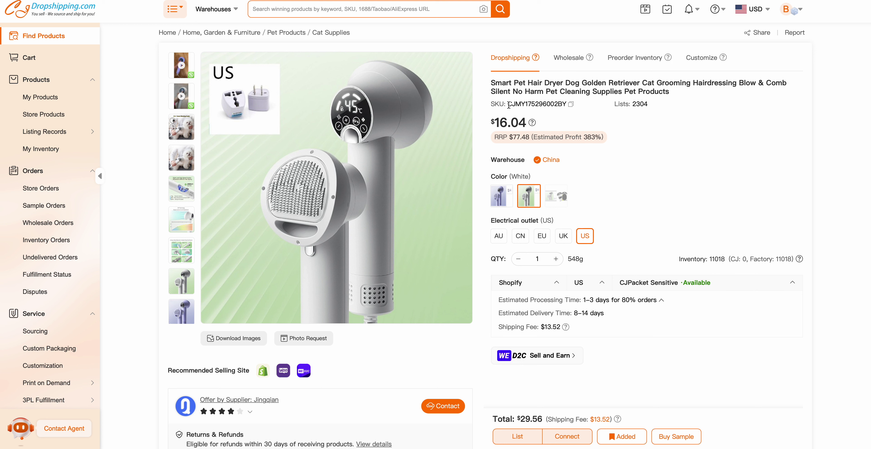
{"action": "left_click_drag", "start_coordinate": [509, 105], "coordinate": [563, 106]}
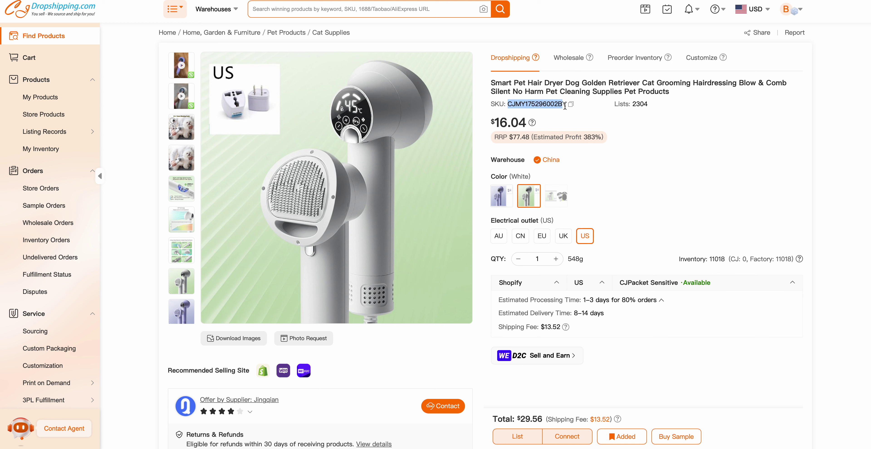
{"action": "left_click", "coordinate": [571, 105]}
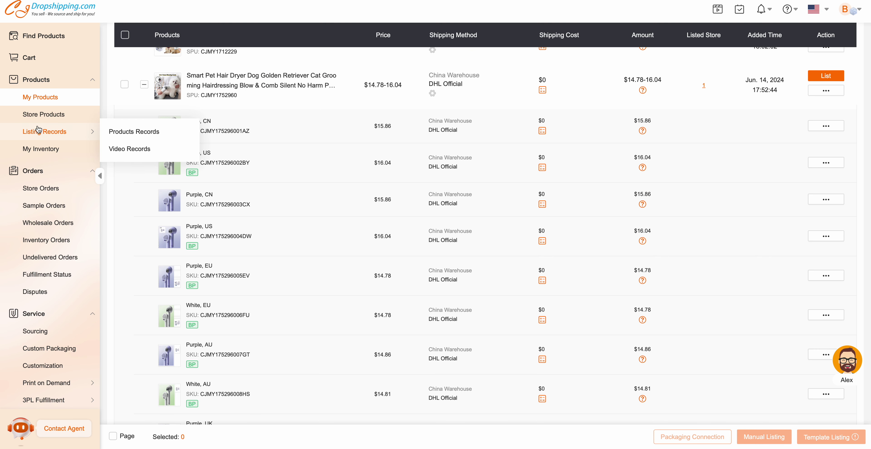
Start creating a new store order and search My Products for SKU CJMY175296002BY.
{"action": "left_click", "coordinate": [39, 190]}
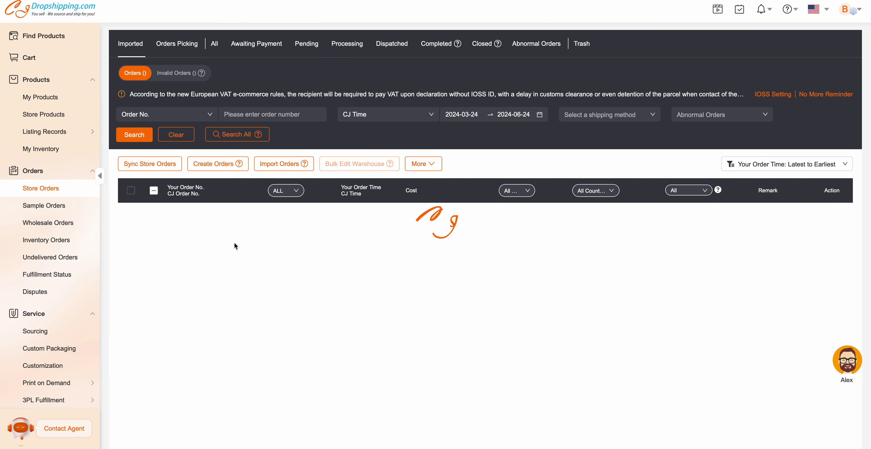
{"action": "left_click", "coordinate": [209, 166]}
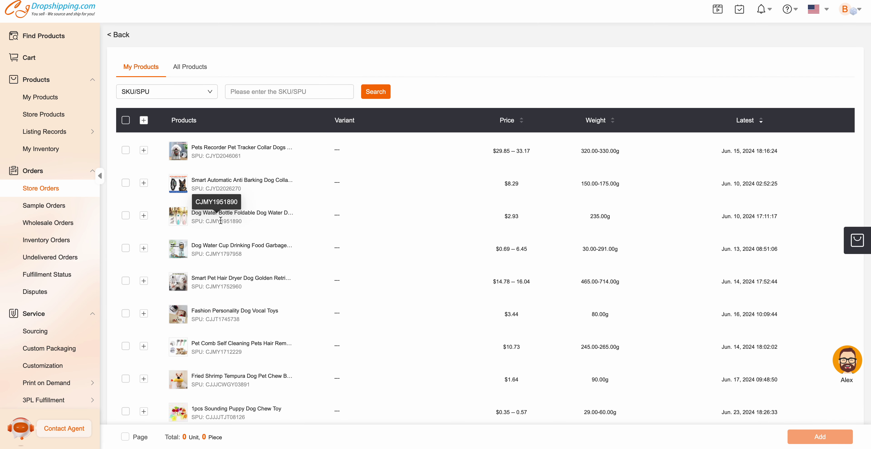
{"action": "left_click", "coordinate": [246, 94]}
{"action": "key", "text": "ctrl+v"}
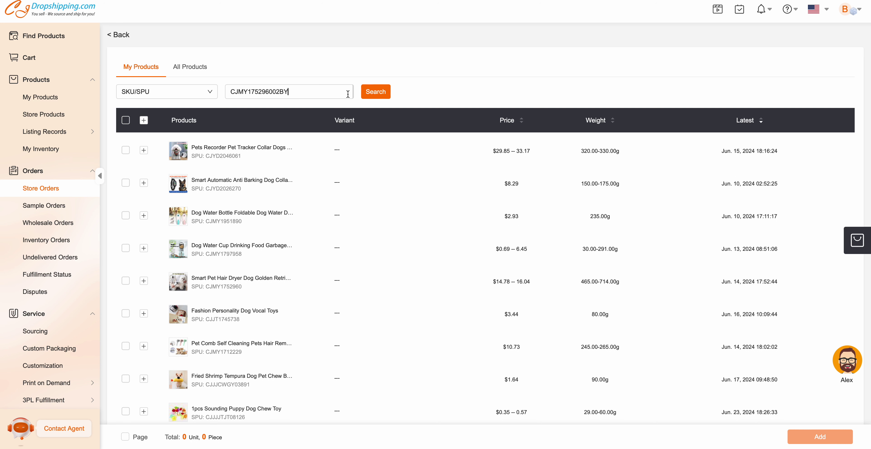
{"action": "left_click", "coordinate": [369, 93]}
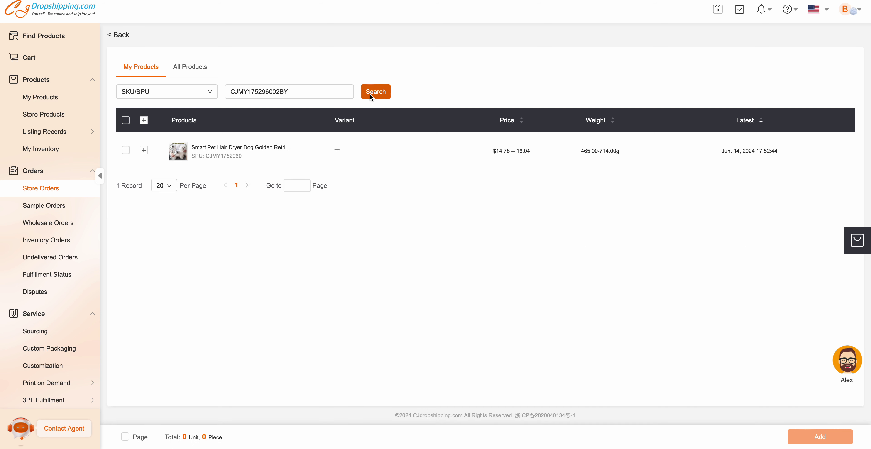
Expand the found hair dryer, select its White-US variant with quantity 1, and add it to the order.
{"action": "mouse_move", "coordinate": [175, 155]}
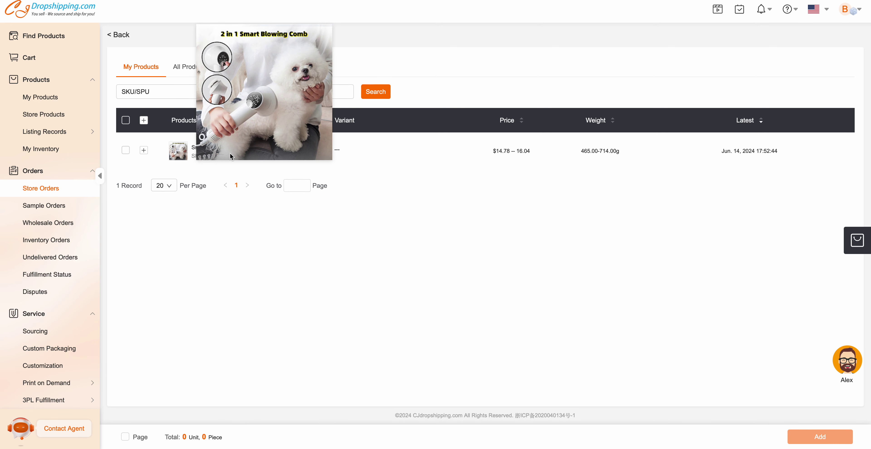
{"action": "left_click", "coordinate": [144, 151]}
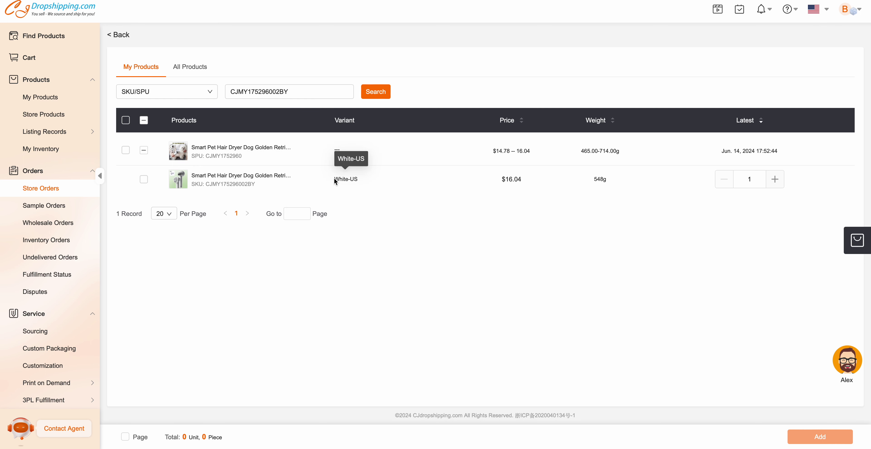
{"action": "left_click_drag", "start_coordinate": [288, 176], "coordinate": [358, 180]}
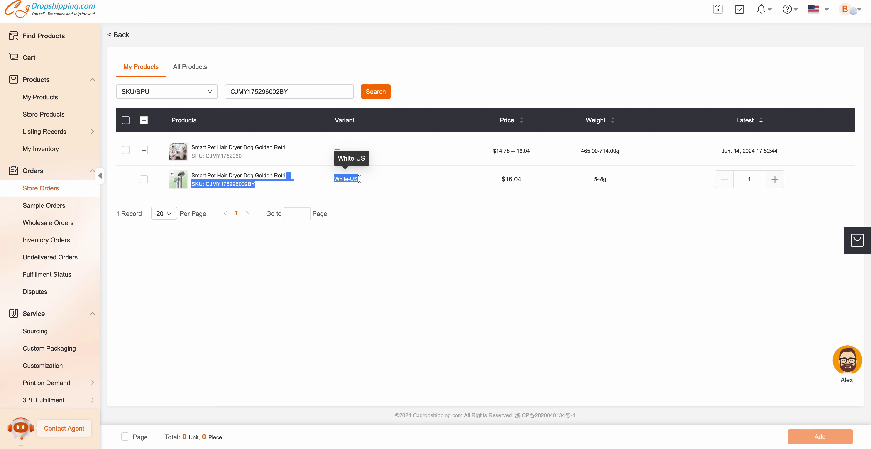
{"action": "left_click", "coordinate": [144, 181]}
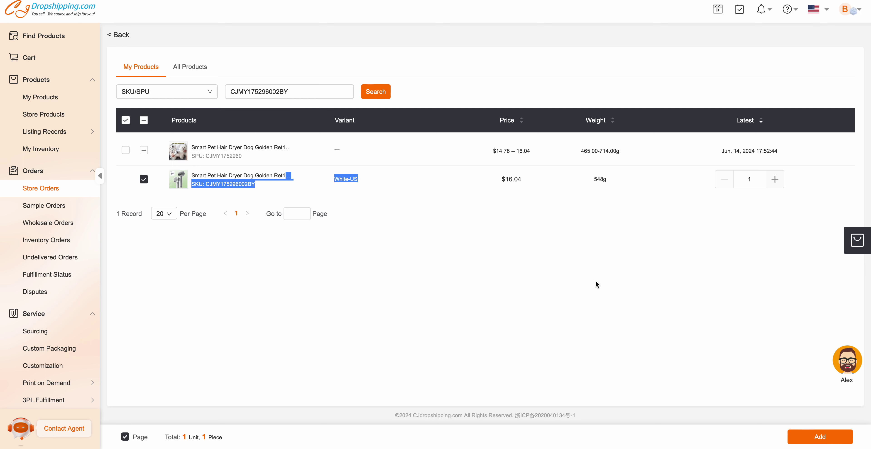
{"action": "left_click", "coordinate": [759, 185]}
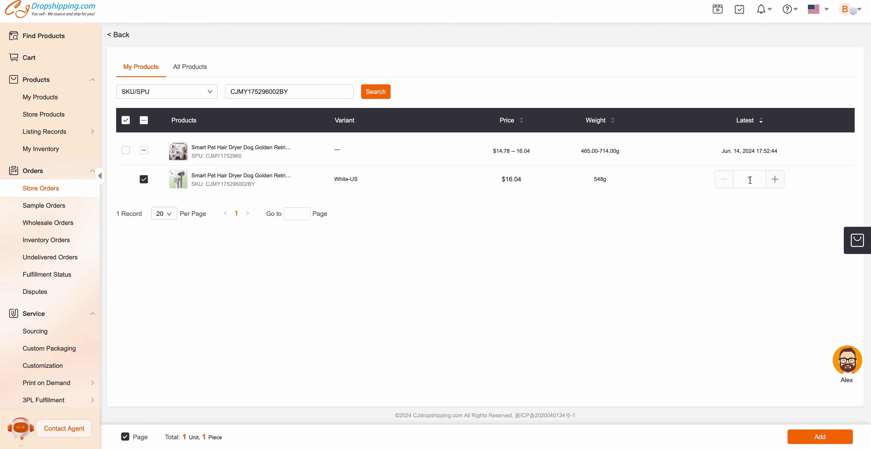
{"action": "left_click_drag", "start_coordinate": [748, 181], "coordinate": [754, 179]}
{"action": "left_click", "coordinate": [820, 438]}
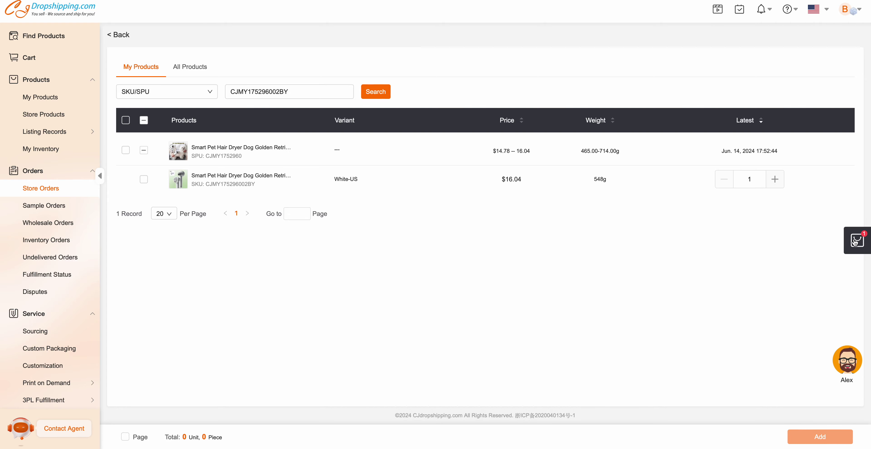
Check the selected item's SKU in the order's product selection and proceed to the new order form.
{"action": "left_click", "coordinate": [856, 241]}
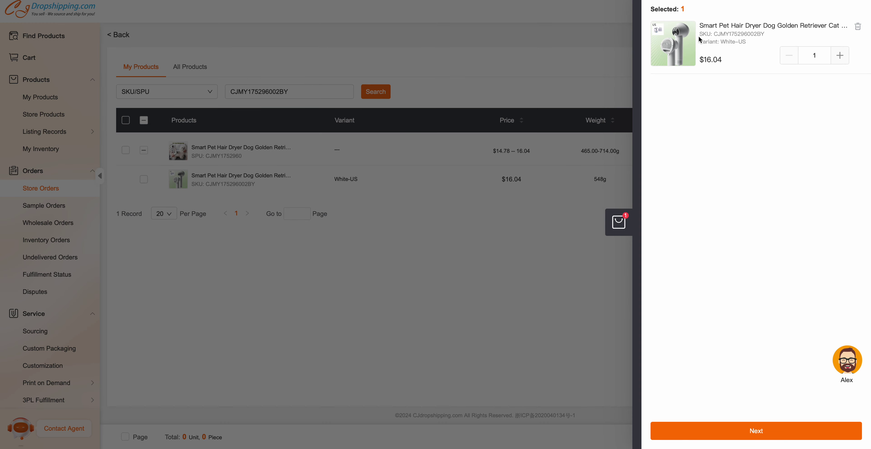
{"action": "left_click_drag", "start_coordinate": [702, 25], "coordinate": [718, 34]}
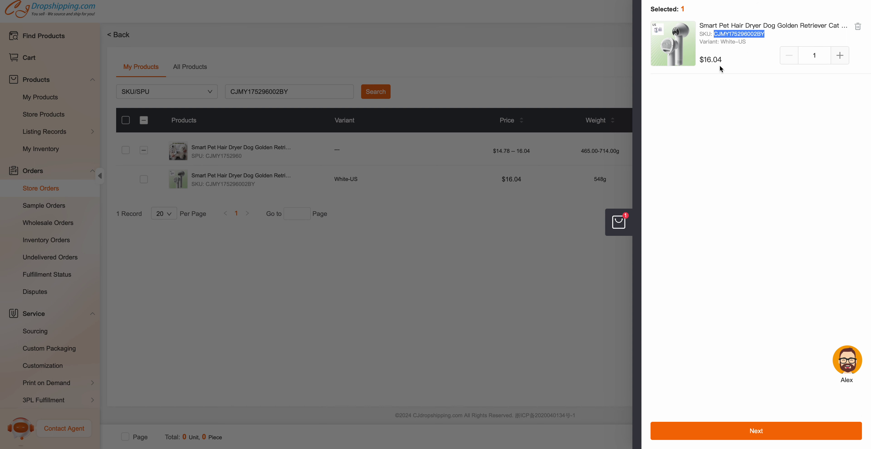
{"action": "left_click", "coordinate": [747, 427]}
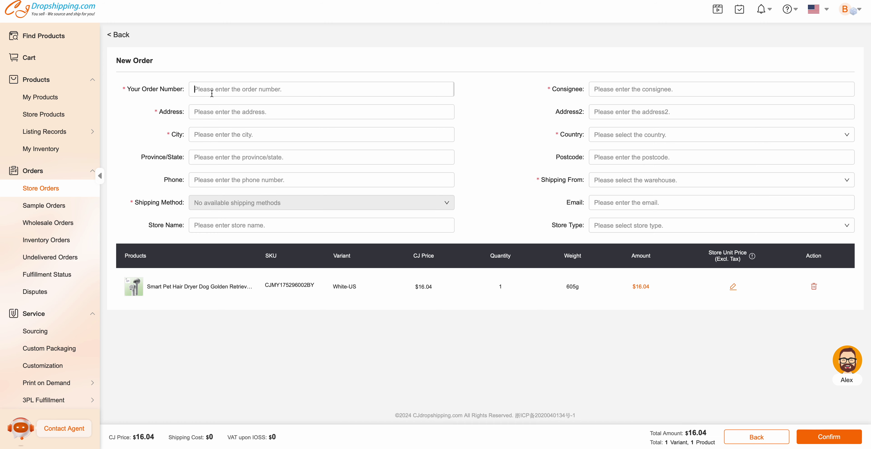
Copy the order ID from the Amazon Seller Central order details into the new order's order number field.
{"action": "triple_click", "coordinate": [147, 91]}
{"action": "left_click", "coordinate": [203, 89]}
{"action": "key", "text": "ctrl+Right"}
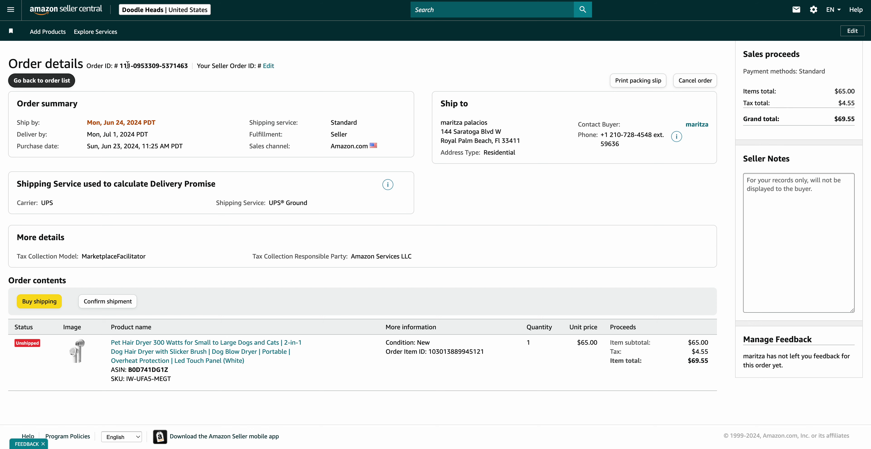
{"action": "left_click_drag", "start_coordinate": [119, 65], "coordinate": [183, 64]}
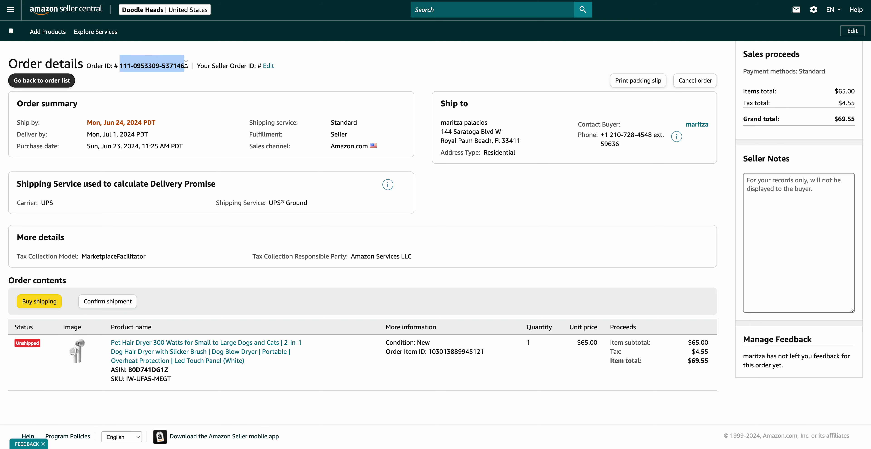
{"action": "key", "text": "ctrl+c"}
{"action": "key", "text": "ctrl+Left"}
{"action": "key", "text": "ctrl+v"}
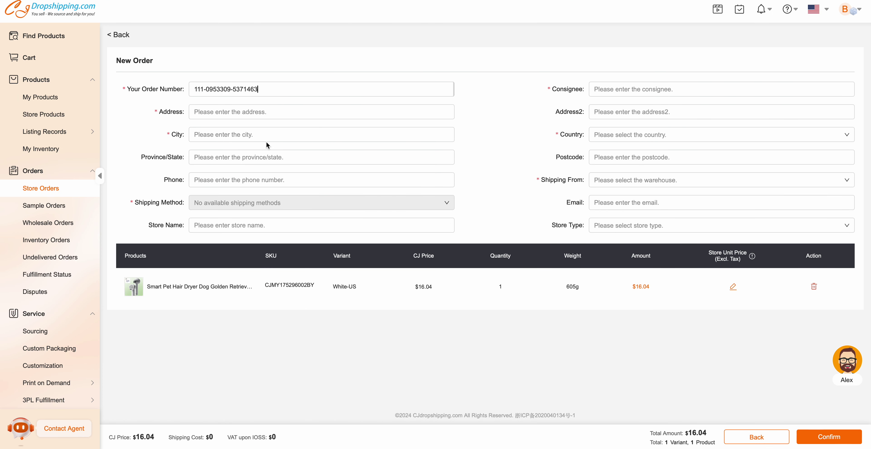
Copy the buyer's name from the Amazon Ship to details into the order form's Consignee field.
{"action": "key", "text": "ctrl+Right"}
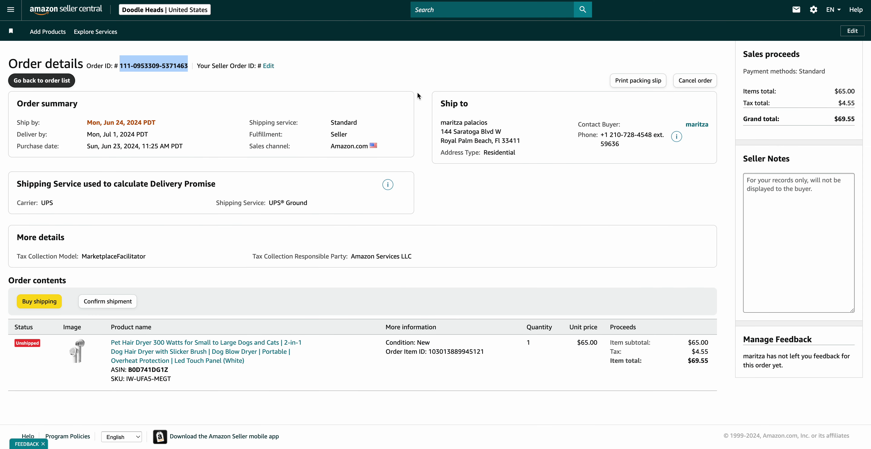
{"action": "left_click", "coordinate": [446, 125]}
{"action": "left_click_drag", "start_coordinate": [442, 122], "coordinate": [497, 126]}
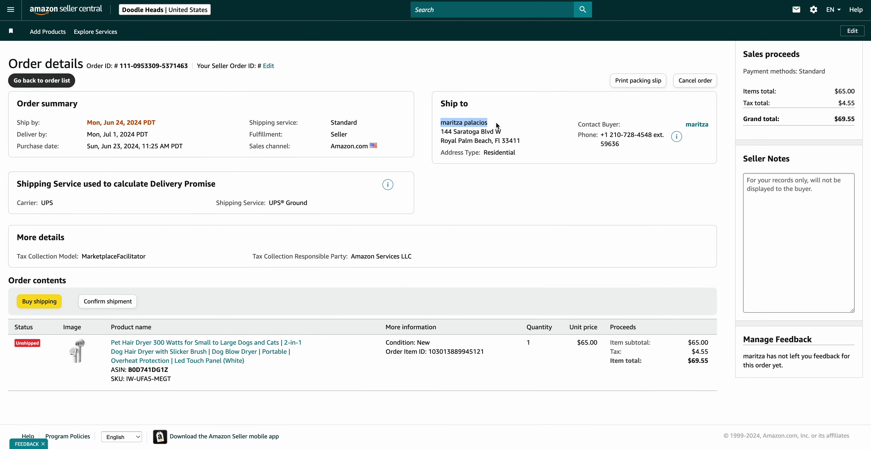
{"action": "key", "text": "ctrl+c"}
{"action": "key", "text": "ctrl+Left"}
{"action": "key", "text": "ctrl+v"}
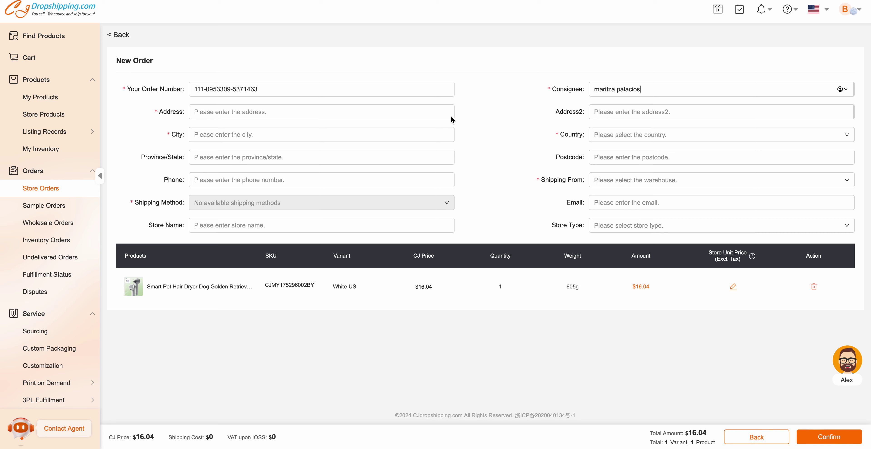
Copy the buyer's full shipping address from the Amazon order into the order form's Address field.
{"action": "left_click", "coordinate": [231, 117]}
{"action": "key", "text": "ctrl+Right"}
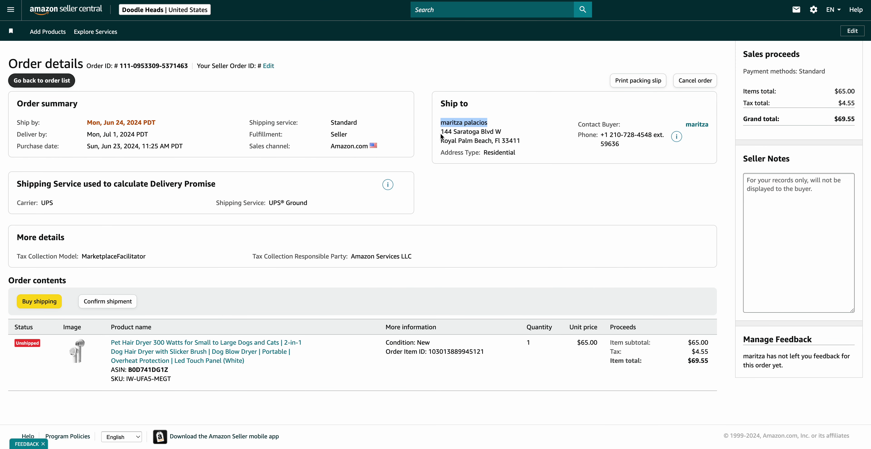
{"action": "left_click_drag", "start_coordinate": [442, 132], "coordinate": [533, 148]}
{"action": "key", "text": "ctrl+c"}
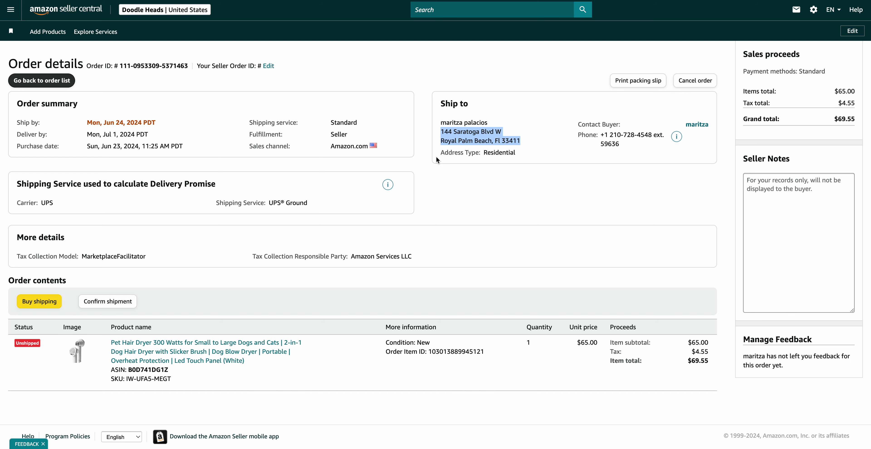
{"action": "key", "text": "ctrl+Left"}
{"action": "key", "text": "ctrl+v"}
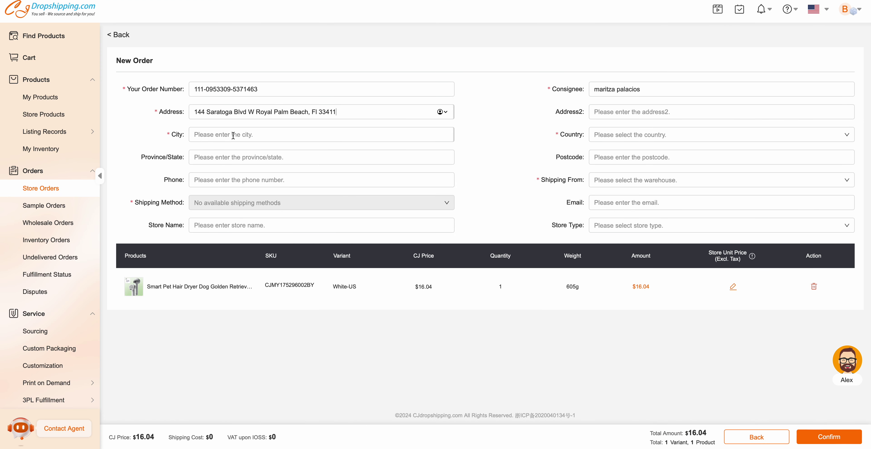
Look up the buyer's postal code in the Google results and select the full state name for the order form.
{"action": "left_click", "coordinate": [233, 136]}
{"action": "left_click", "coordinate": [624, 114]}
{"action": "left_click", "coordinate": [263, 133]}
{"action": "key", "text": "ctrl+Tab"}
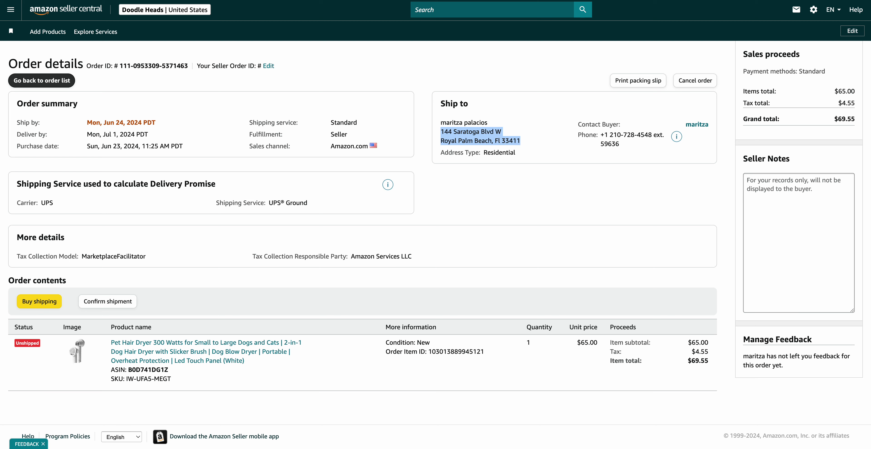
{"action": "key", "text": "ctrl+Tab"}
{"action": "left_click_drag", "start_coordinate": [598, 191], "coordinate": [623, 193]}
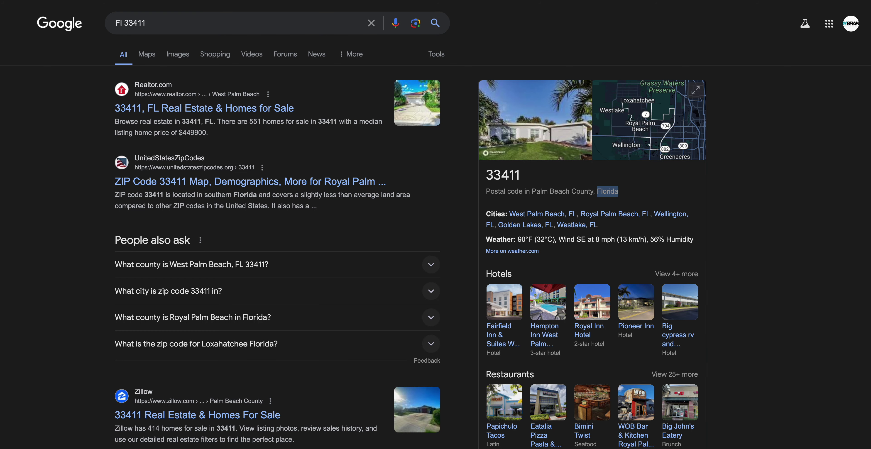
Enter the buyer's full state name in both the City and Province/State fields of the new order.
{"action": "key", "text": "ctrl+Tab"}
{"action": "left_click", "coordinate": [486, 139]}
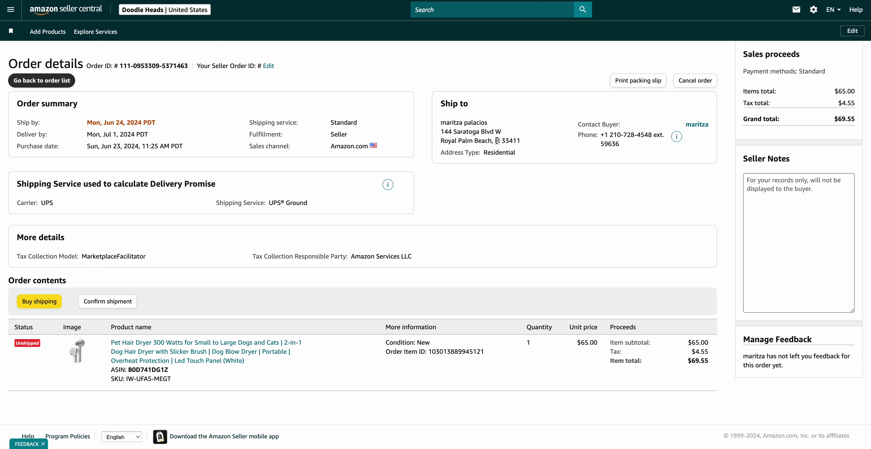
{"action": "double_click", "coordinate": [497, 141]}
{"action": "key", "text": "ctrl+Tab"}
{"action": "left_click", "coordinate": [262, 146]}
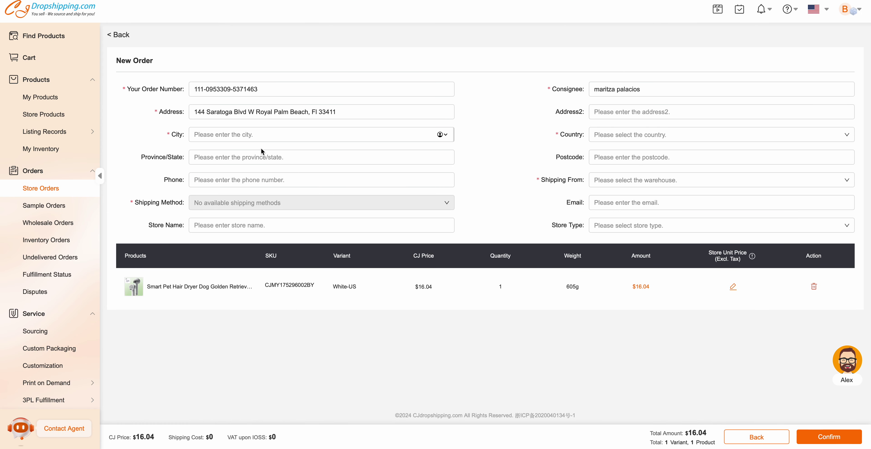
{"action": "key", "text": "ctrl+v"}
{"action": "left_click", "coordinate": [213, 157]}
{"action": "key", "text": "ctrl+v"}
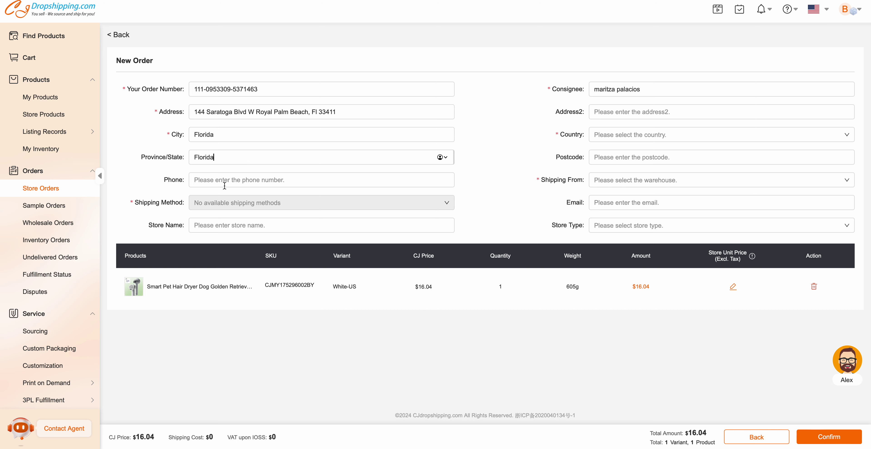
Copy the buyer's phone number with extension from the Amazon Ship to details into the order form's Phone field.
{"action": "left_click", "coordinate": [217, 181]}
{"action": "key", "text": "ctrl+Tab"}
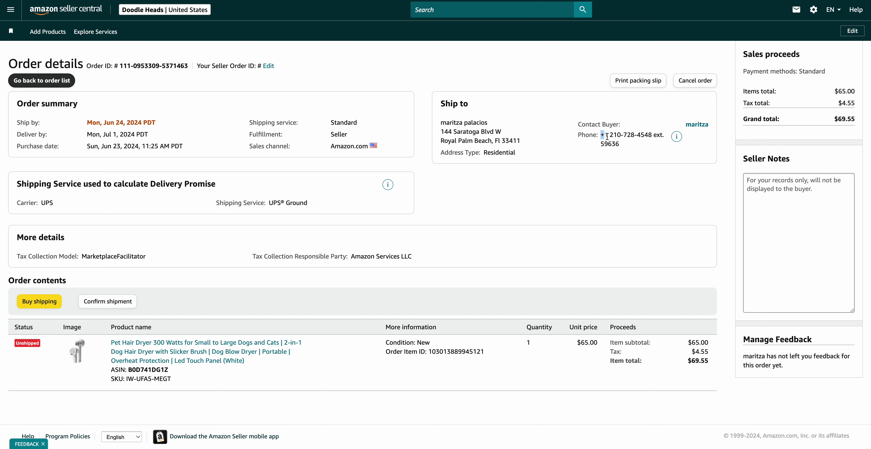
{"action": "left_click_drag", "start_coordinate": [606, 136], "coordinate": [621, 141]}
{"action": "key", "text": "ctrl+Tab"}
{"action": "key", "text": "ctrl+v"}
Set the order's country to United States of America (the).
{"action": "left_click", "coordinate": [634, 137]}
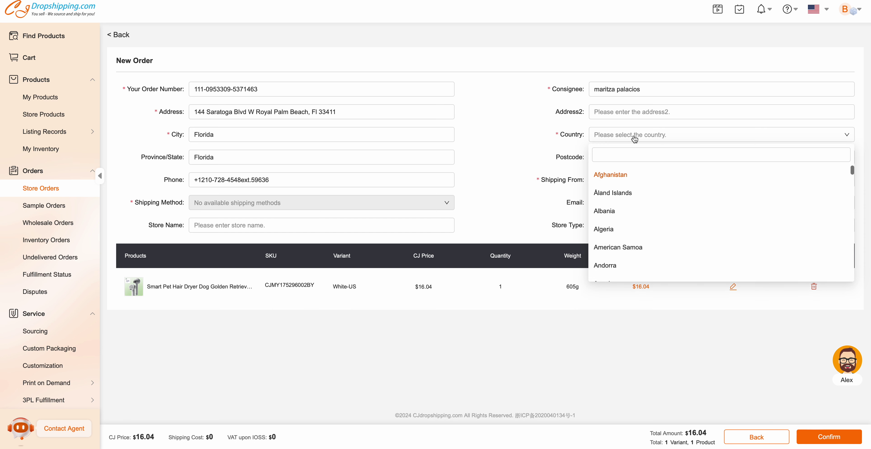
{"action": "type", "text": "united"}
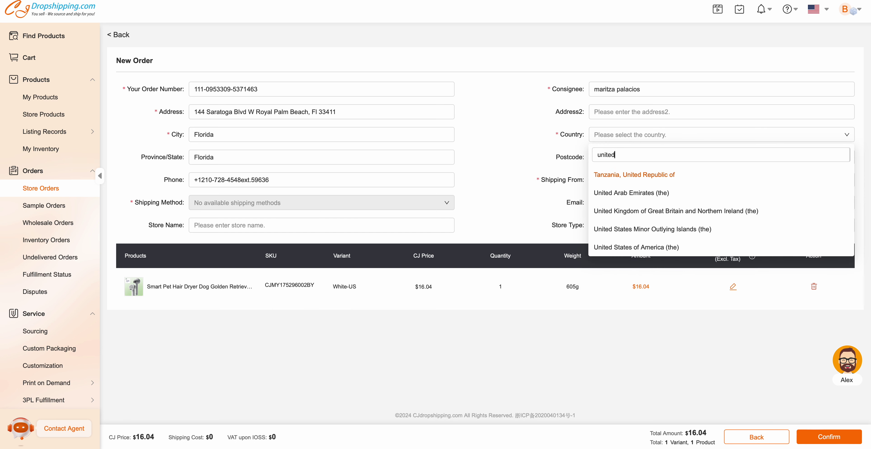
{"action": "left_click", "coordinate": [639, 247]}
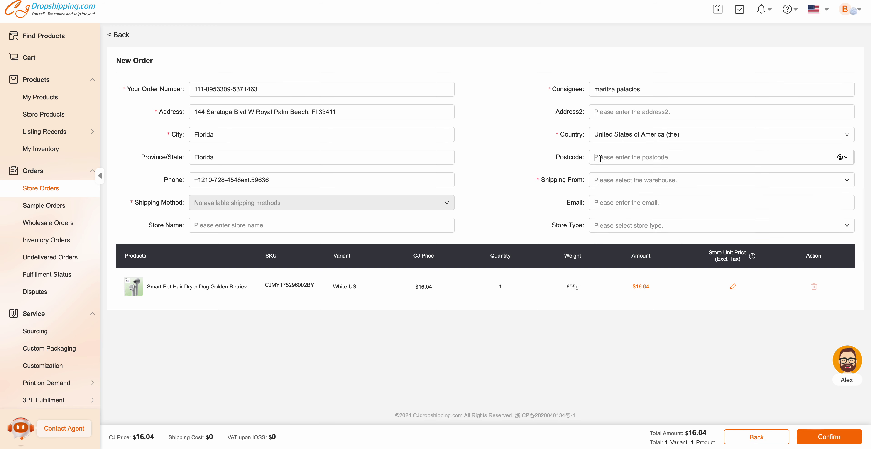
Copy the buyer's postal code from the Amazon Ship to address into the order form's Postcode field.
{"action": "key", "text": "ctrl+Right"}
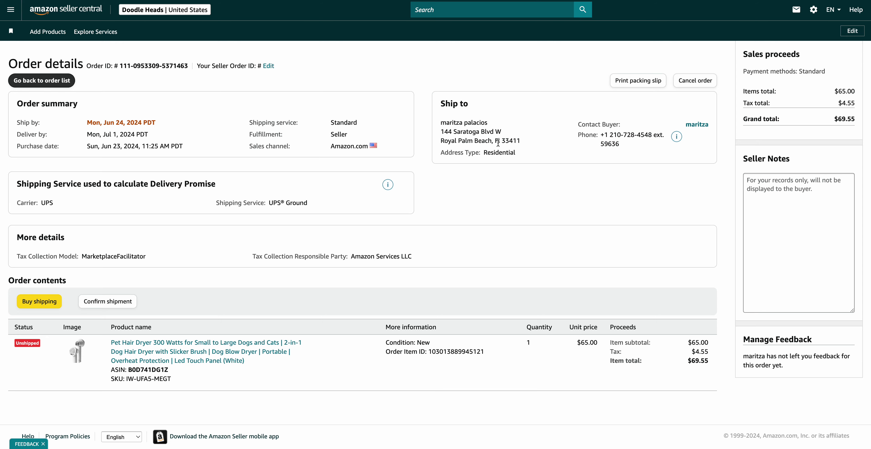
{"action": "key", "text": "super+c"}
{"action": "key", "text": "ctrl+Left"}
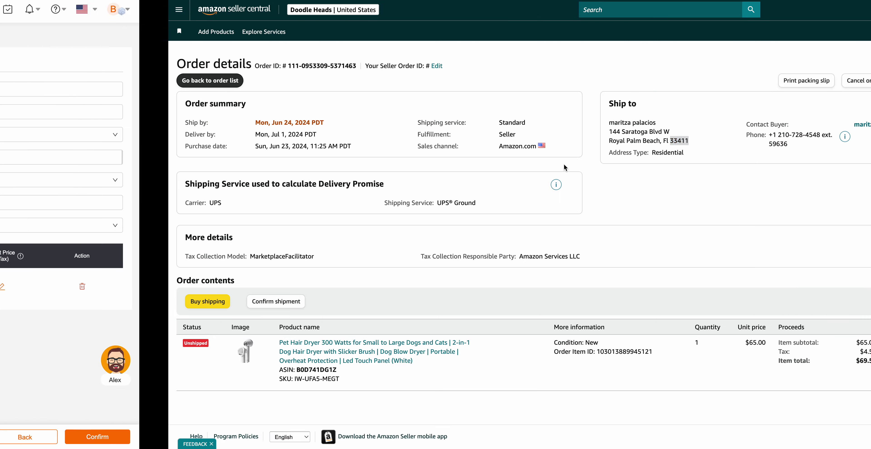
{"action": "key", "text": "super+v"}
Copy "Address Type: Residential" from the Amazon order into the Address2 field and remove the extra space.
{"action": "key", "text": "ctrl+Right"}
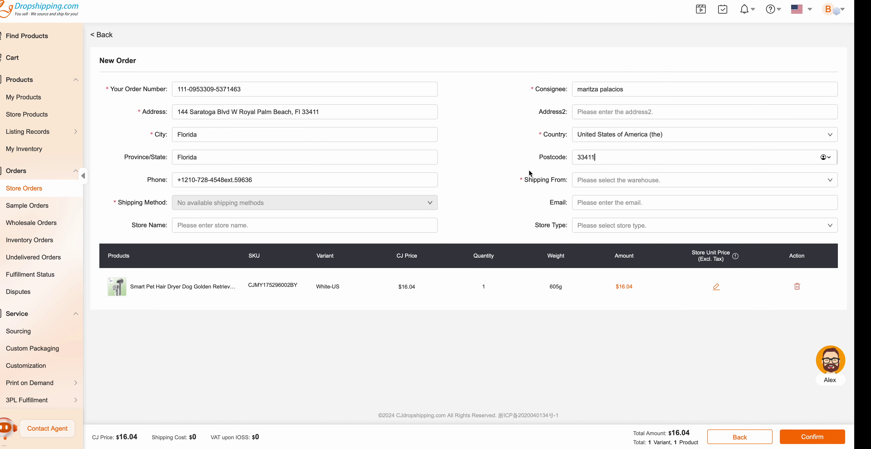
{"action": "left_click", "coordinate": [444, 153]}
{"action": "triple_click", "coordinate": [442, 155]}
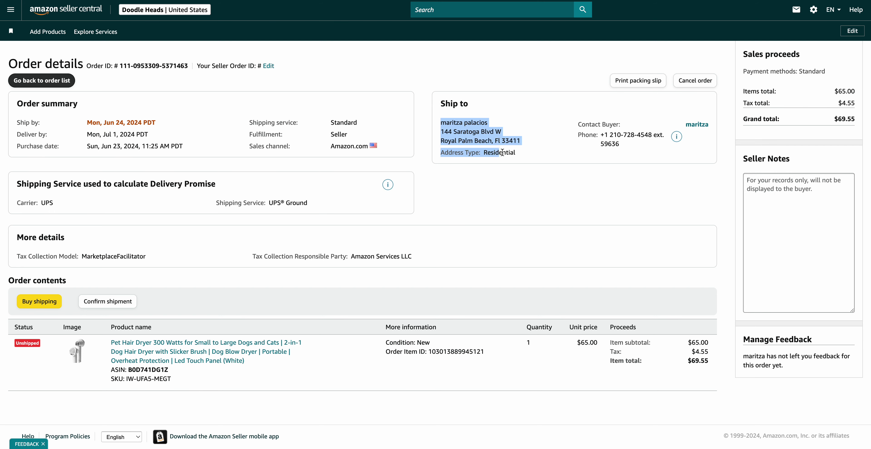
{"action": "left_click_drag", "start_coordinate": [523, 154], "coordinate": [441, 154]}
{"action": "key", "text": "ctrl+c"}
{"action": "key", "text": "ctrl+Left"}
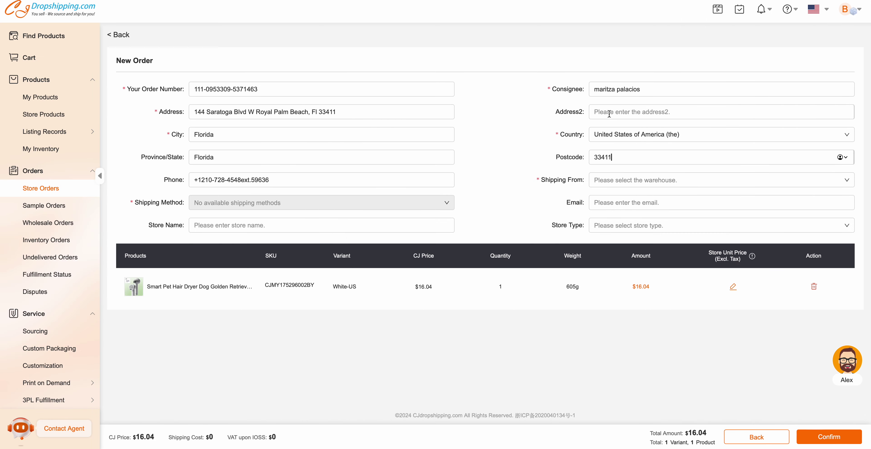
{"action": "left_click", "coordinate": [655, 115]}
{"action": "key", "text": "ctrl+v"}
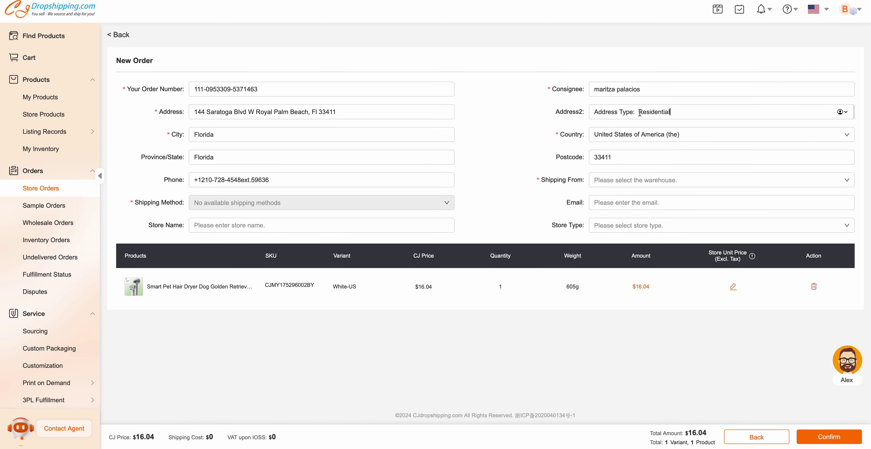
{"action": "left_click", "coordinate": [637, 112]}
{"action": "key", "text": "BackSpace"}
{"action": "key", "text": "BackSpace"}
Set the order to ship from China Warehouse, checking the choice against the warehouse on the hair dryer's product page.
{"action": "left_click", "coordinate": [608, 182]}
{"action": "left_click", "coordinate": [610, 199]}
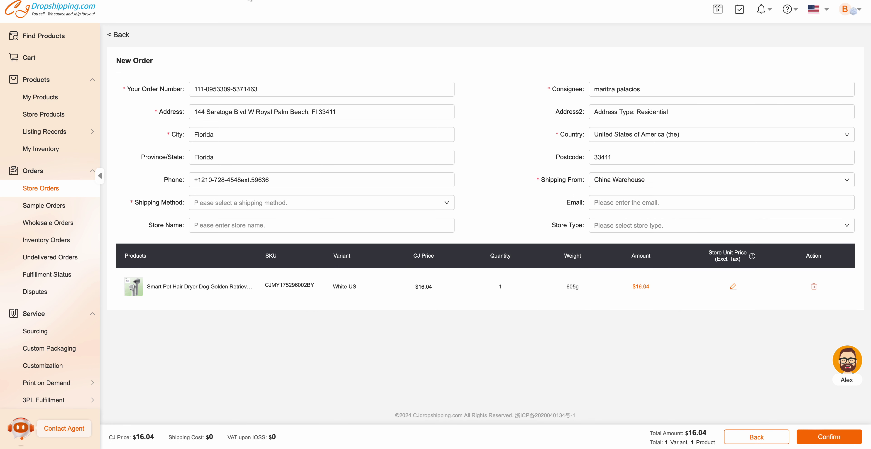
{"action": "left_click", "coordinate": [250, 1]}
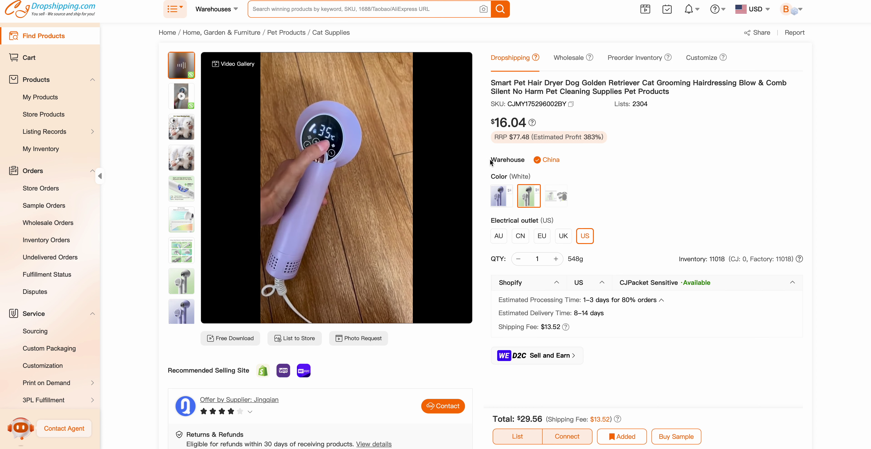
{"action": "left_click_drag", "start_coordinate": [491, 163], "coordinate": [563, 160]}
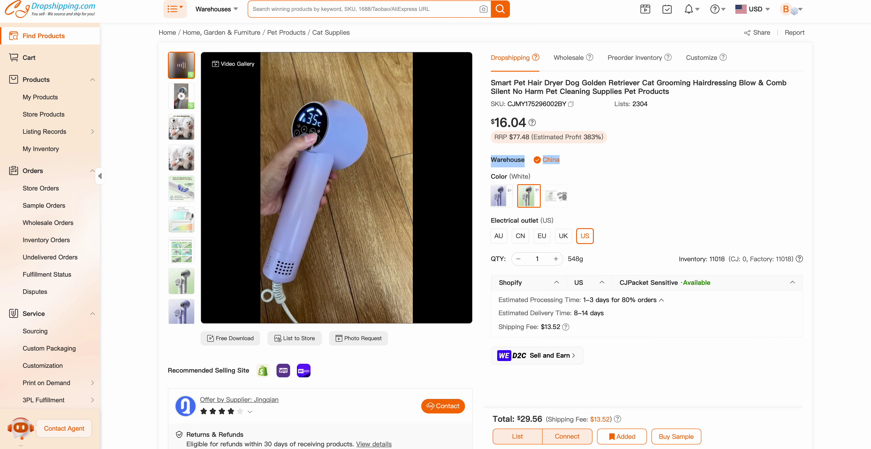
{"action": "key", "text": "ctrl+shift+Tab"}
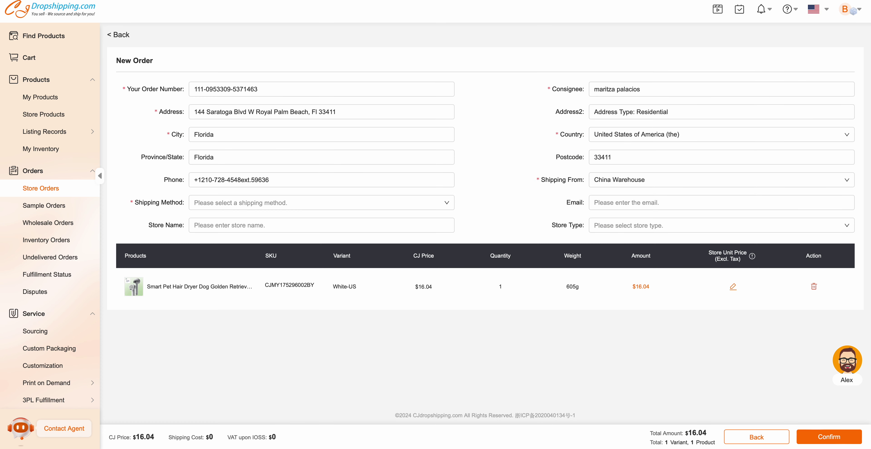
{"action": "left_click", "coordinate": [615, 185]}
{"action": "left_click", "coordinate": [614, 200]}
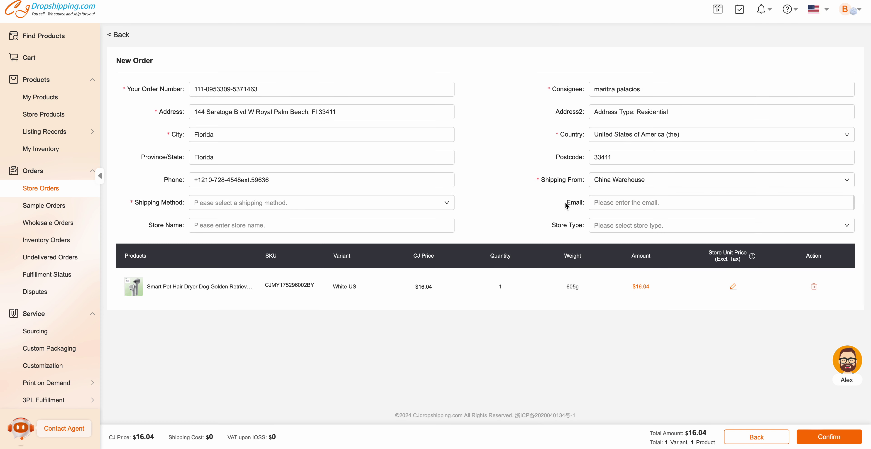
Copy the sender's e-mail address from the newest Gmail conversation into the order form's Email field.
{"action": "left_click", "coordinate": [611, 204]}
{"action": "key", "text": "ctrl+Tab"}
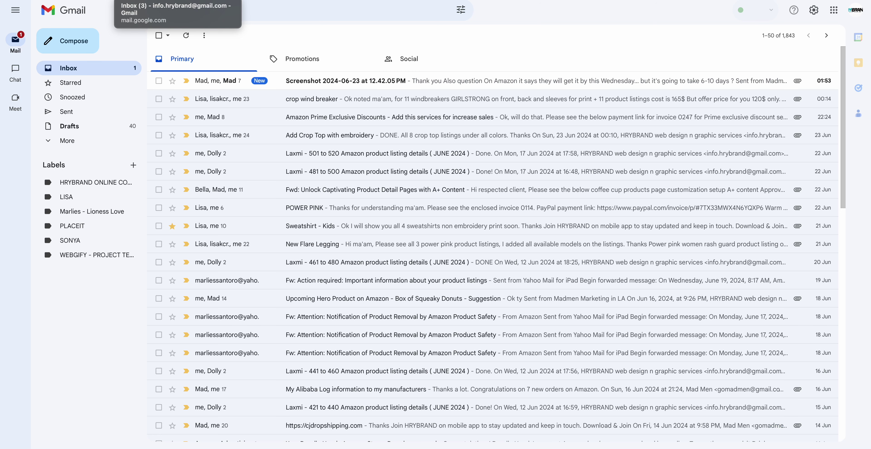
{"action": "left_click", "coordinate": [306, 82]}
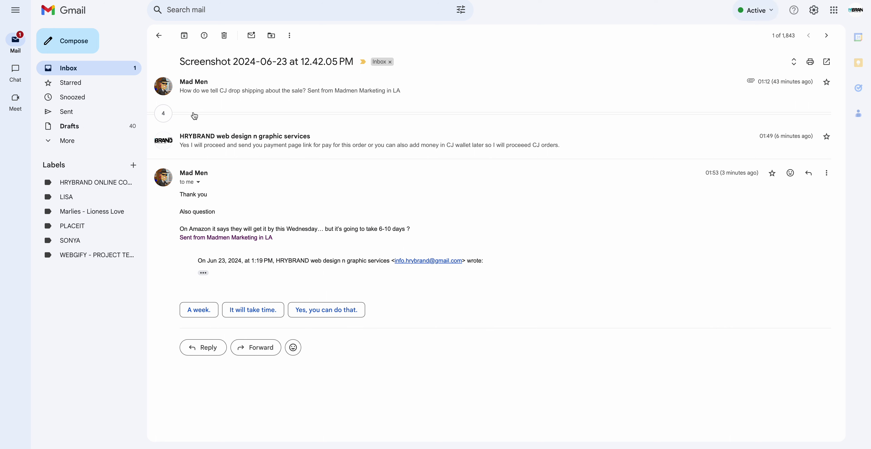
{"action": "left_click", "coordinate": [199, 184]}
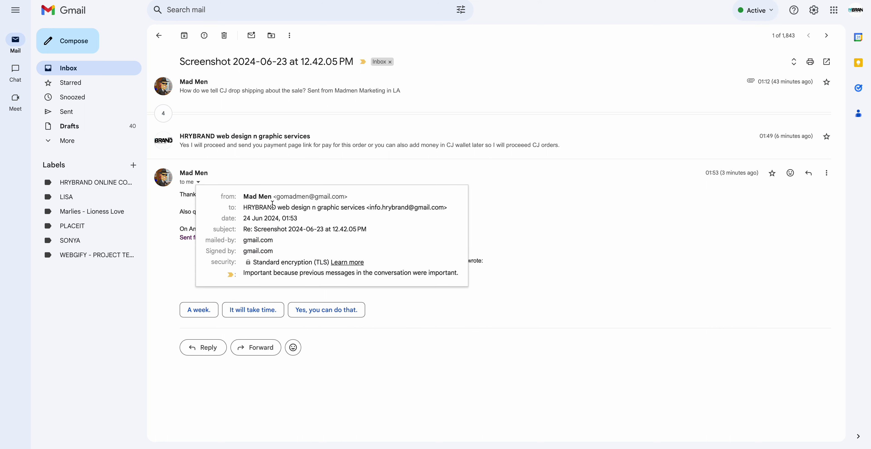
{"action": "left_click_drag", "start_coordinate": [277, 197], "coordinate": [344, 198]}
{"action": "key", "text": "super+c"}
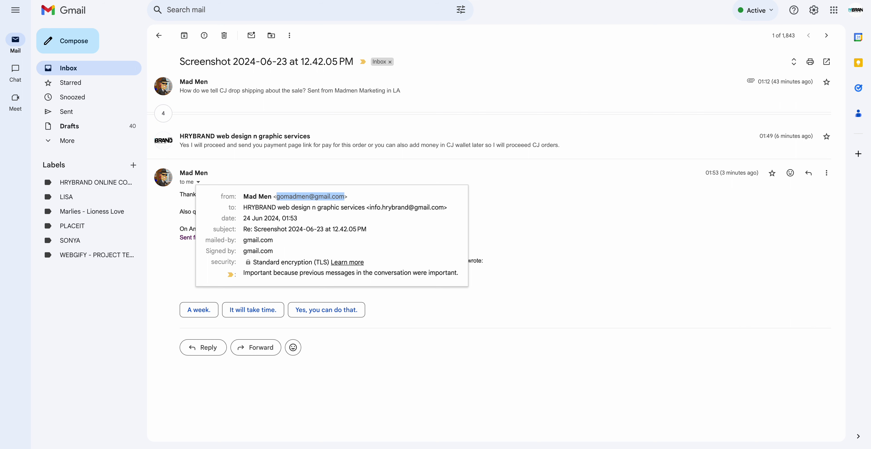
{"action": "key", "text": "super+Tab"}
{"action": "left_click", "coordinate": [597, 203]}
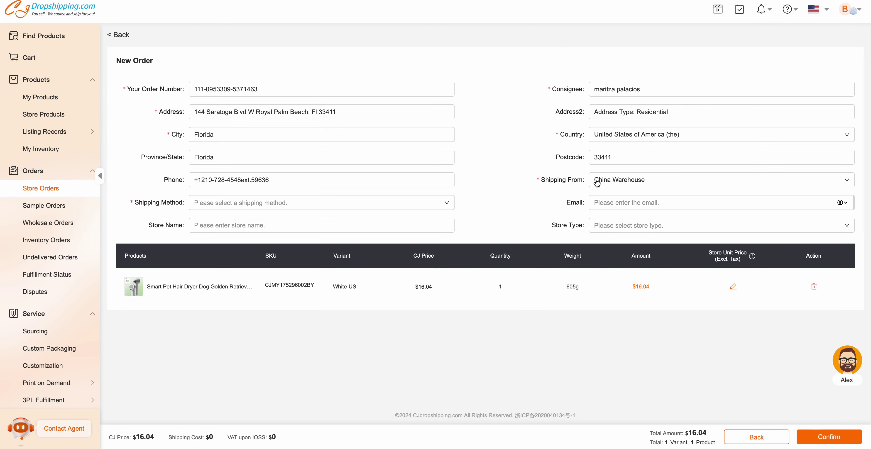
{"action": "key", "text": "super+v"}
Look through the store types for the order and choose Others.
{"action": "left_click", "coordinate": [610, 230]}
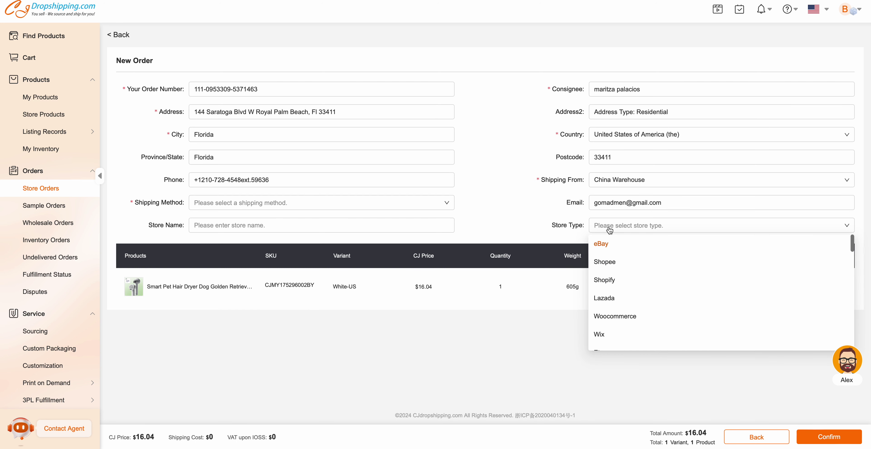
{"action": "scroll", "coordinate": [605, 278], "scroll_direction": "down", "scroll_amount": 5}
{"action": "scroll", "coordinate": [615, 278], "scroll_direction": "down", "scroll_amount": 3}
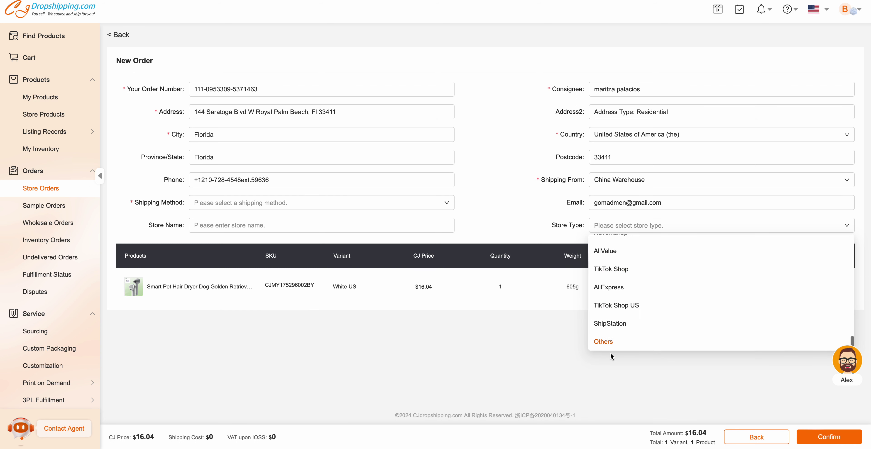
{"action": "scroll", "coordinate": [616, 306], "scroll_direction": "up", "scroll_amount": 8}
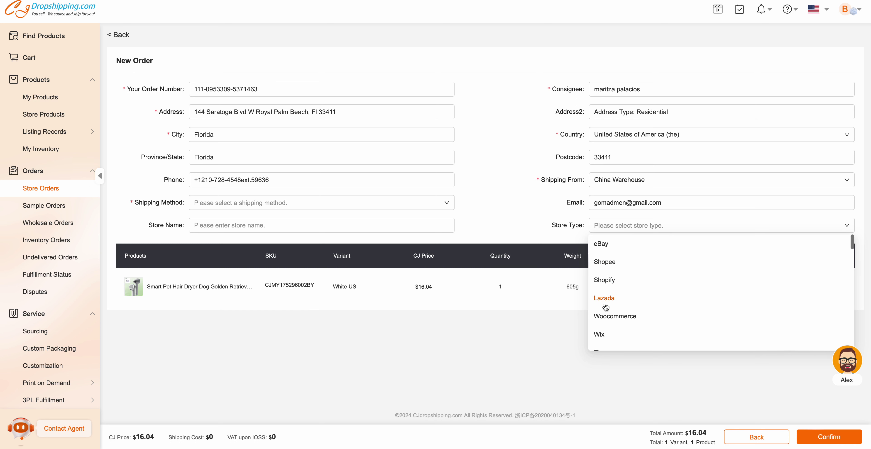
{"action": "scroll", "coordinate": [605, 311], "scroll_direction": "down", "scroll_amount": 3}
{"action": "scroll", "coordinate": [605, 312], "scroll_direction": "down", "scroll_amount": 4}
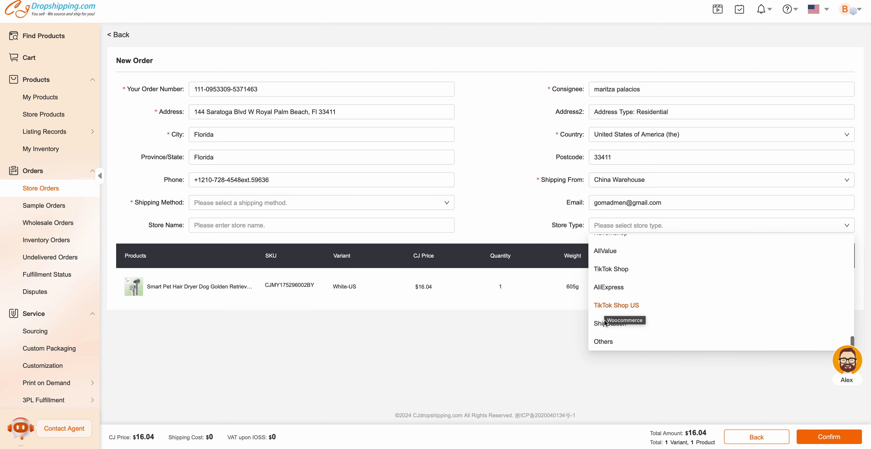
{"action": "left_click", "coordinate": [601, 342]}
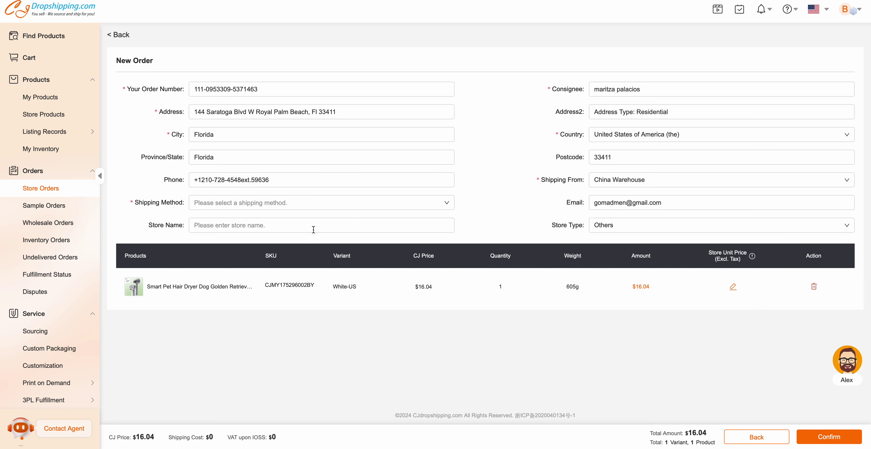
Enter "Doodle Heads" as the order's store name.
{"action": "left_click", "coordinate": [219, 226]}
{"action": "type", "text": "Doodle Heads"}
{"action": "left_click", "coordinate": [250, 241]}
Set the hair dryer's store unit price to $65, copied from the item subtotal in the Amazon order.
{"action": "left_click_drag", "start_coordinate": [709, 254], "coordinate": [744, 253]}
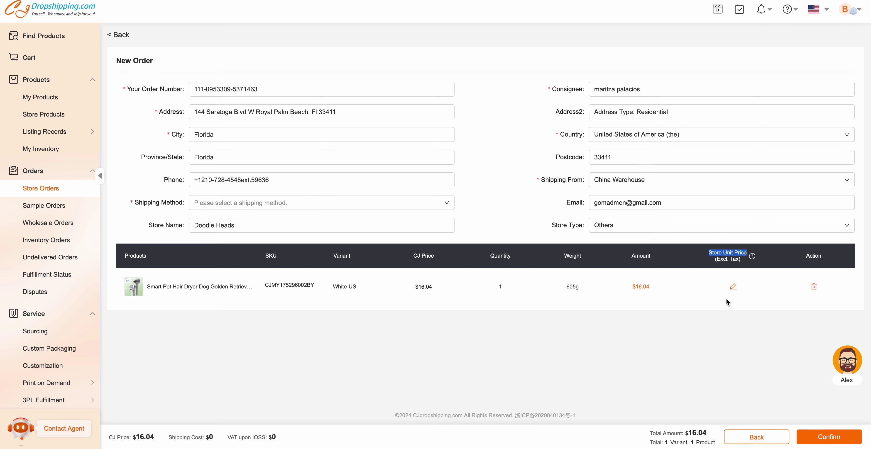
{"action": "key", "text": "ctrl+Right"}
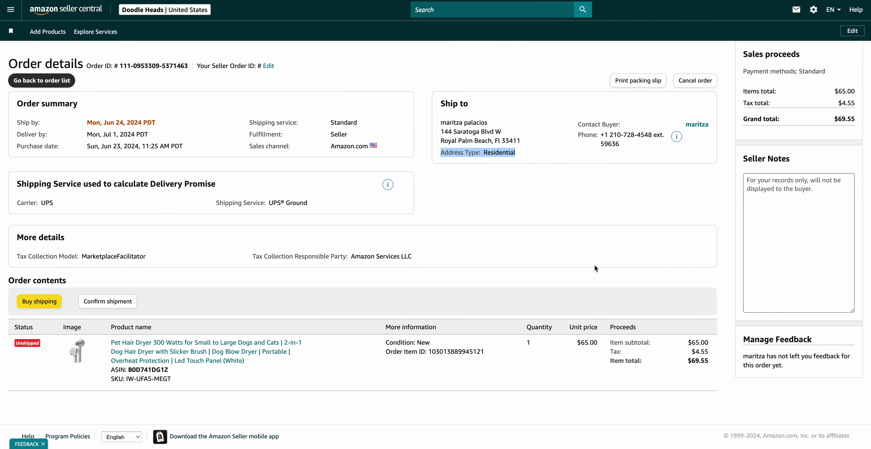
{"action": "mouse_move", "coordinate": [692, 341]}
{"action": "left_mouse_down"}
{"action": "mouse_move", "coordinate": [713, 344]}
{"action": "mouse_move", "coordinate": [693, 344]}
{"action": "left_mouse_up"}
{"action": "key", "text": "super+c"}
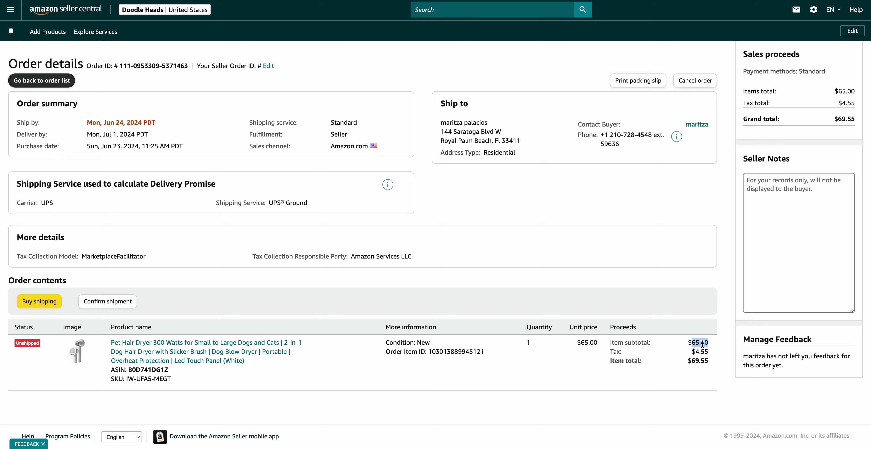
{"action": "key", "text": "ctrl+Left"}
{"action": "left_click", "coordinate": [732, 288]}
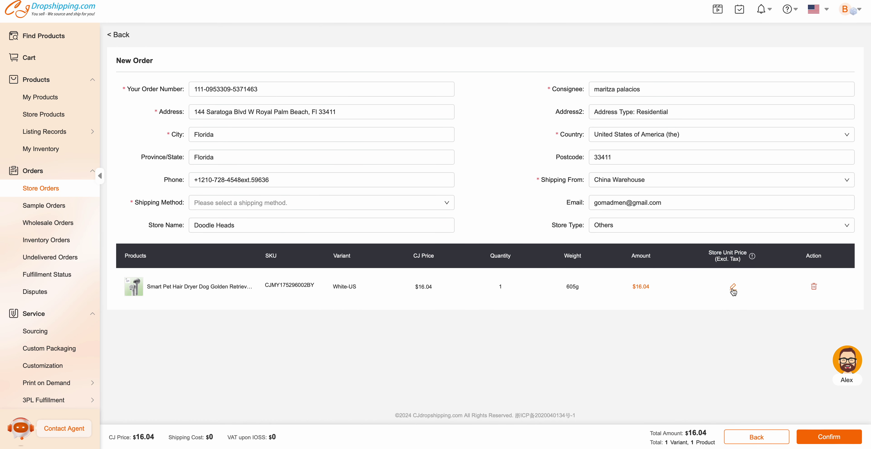
{"action": "key", "text": "super+v"}
{"action": "left_click", "coordinate": [729, 309]}
Look through the available shipping methods for the order and choose CJPacket Fast US.
{"action": "left_click_drag", "start_coordinate": [133, 205], "coordinate": [184, 207]}
{"action": "left_click", "coordinate": [245, 209]}
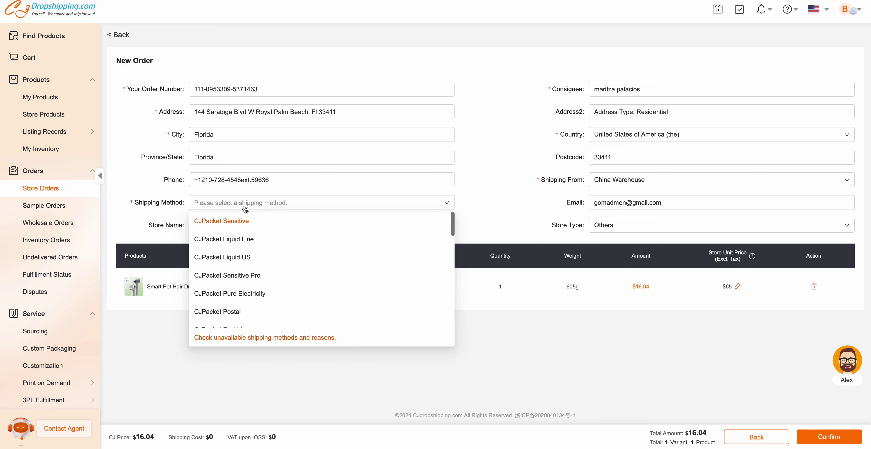
{"action": "scroll", "coordinate": [266, 300], "scroll_direction": "down", "scroll_amount": 1}
{"action": "scroll", "coordinate": [267, 301], "scroll_direction": "down", "scroll_amount": 3}
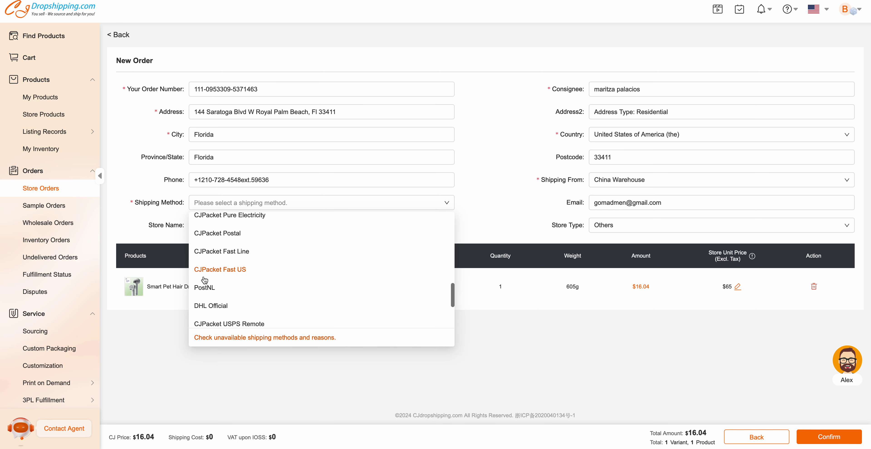
{"action": "left_click", "coordinate": [217, 271]}
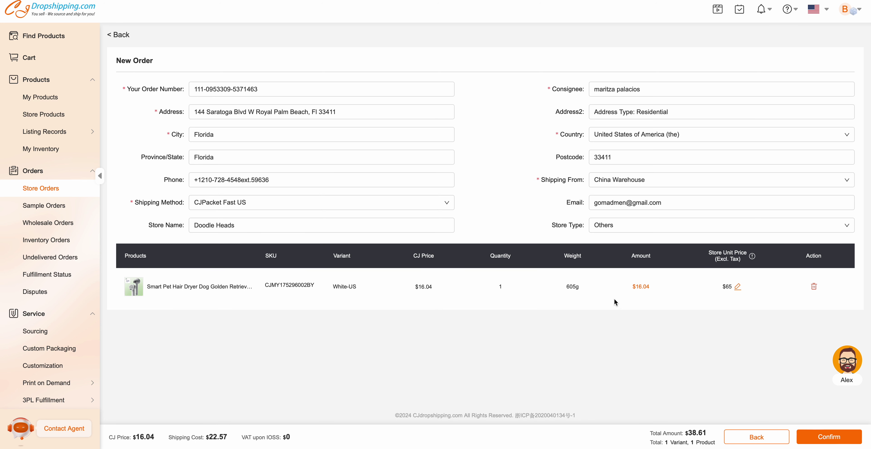
Check the order's shipping cost and change the shipping method to DHL Official.
{"action": "left_click_drag", "start_coordinate": [205, 435], "coordinate": [231, 436]}
{"action": "left_click", "coordinate": [241, 207]}
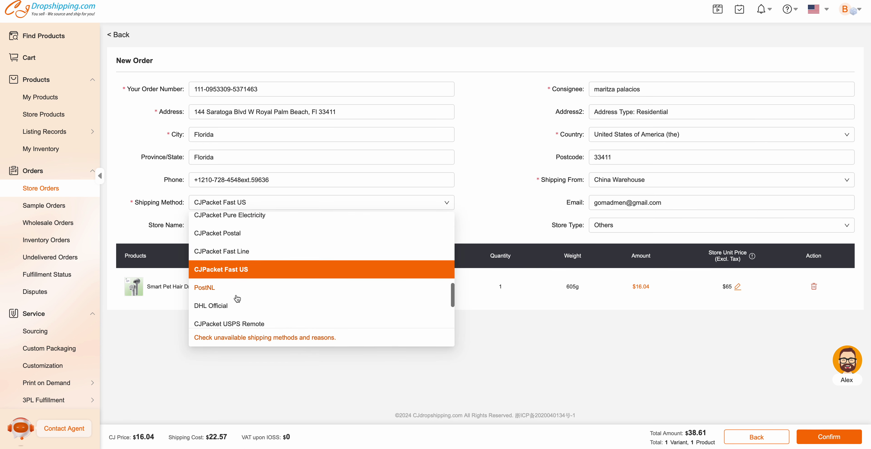
{"action": "left_click", "coordinate": [232, 306]}
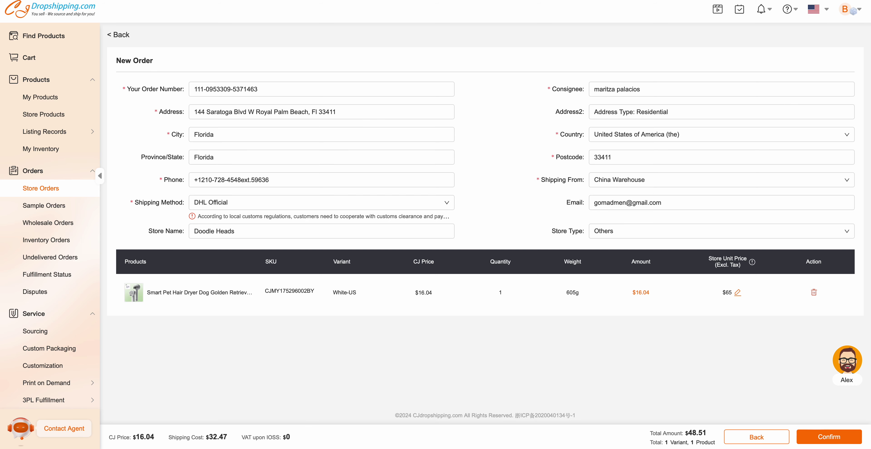
Compare the Amazon order's item subtotal and delivery dates with the total amount of the new CJ order.
{"action": "key", "text": "ctrl+Tab"}
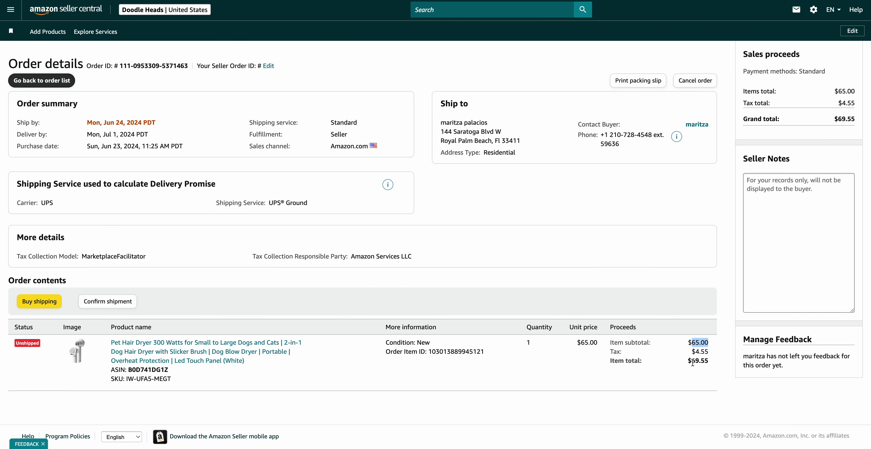
{"action": "left_click_drag", "start_coordinate": [692, 343], "coordinate": [716, 345]}
{"action": "left_click", "coordinate": [715, 344]}
{"action": "left_click_drag", "start_coordinate": [82, 149], "coordinate": [171, 144]}
{"action": "key", "text": "super+Tab"}
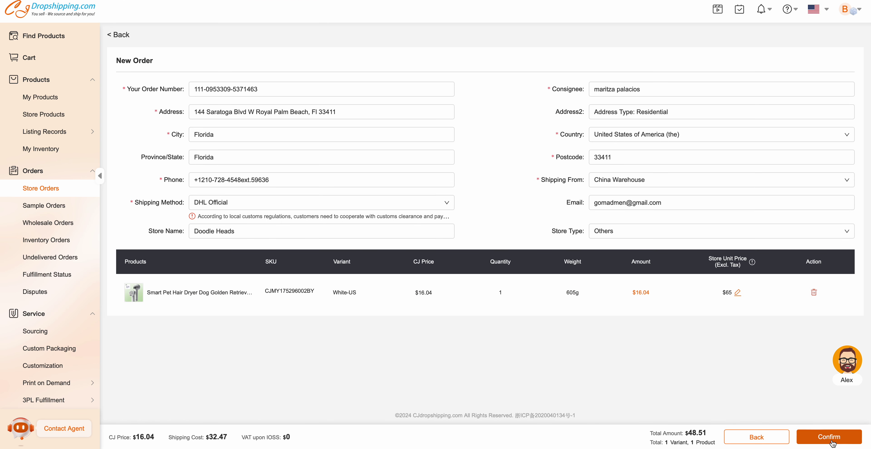
{"action": "left_click_drag", "start_coordinate": [684, 435], "coordinate": [700, 435]}
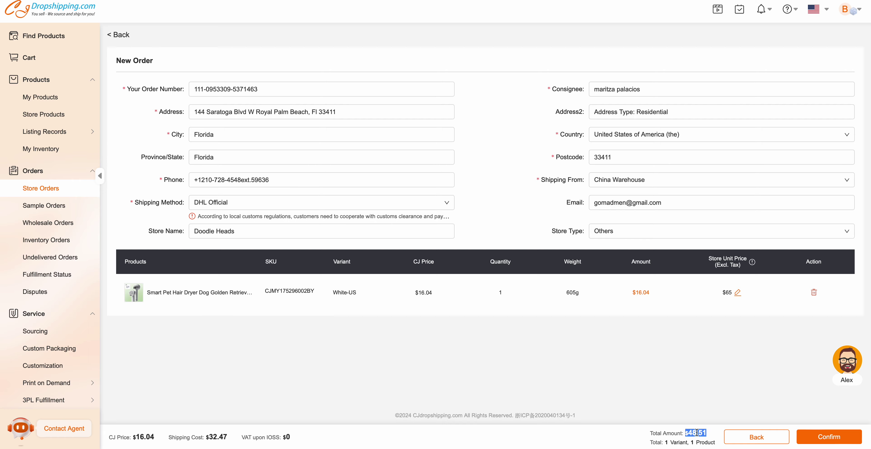
{"action": "key", "text": "super+Tab"}
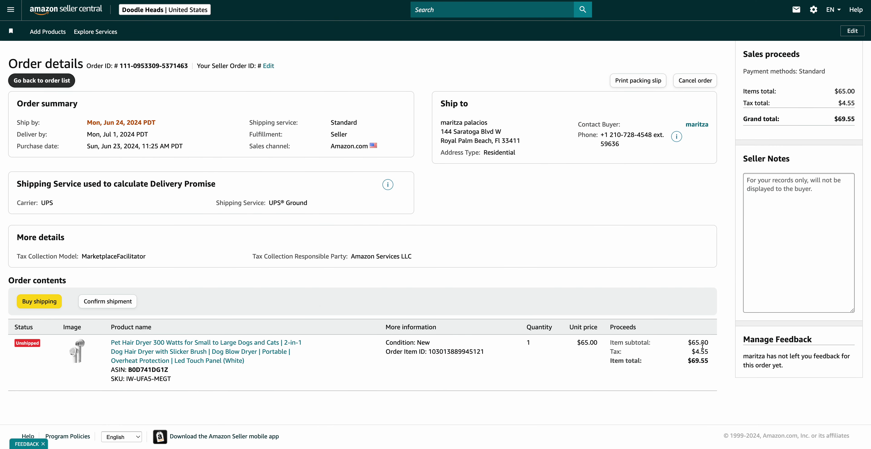
{"action": "key", "text": "ctrl+Left"}
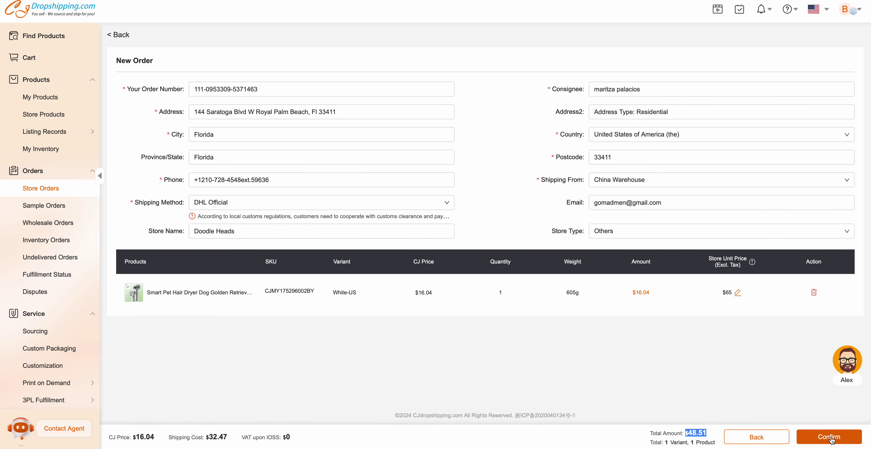
Submit the new order, removing the extension and the hyphens from the customer's phone number.
{"action": "left_click", "coordinate": [831, 439]}
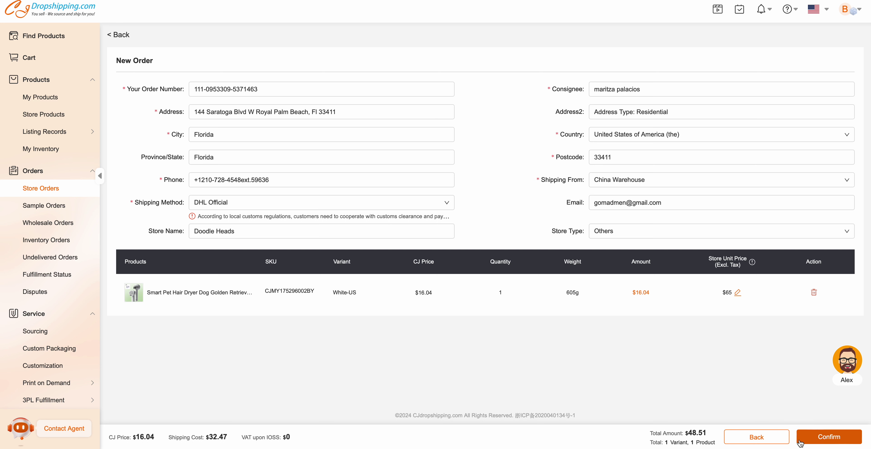
{"action": "left_click", "coordinate": [829, 437]}
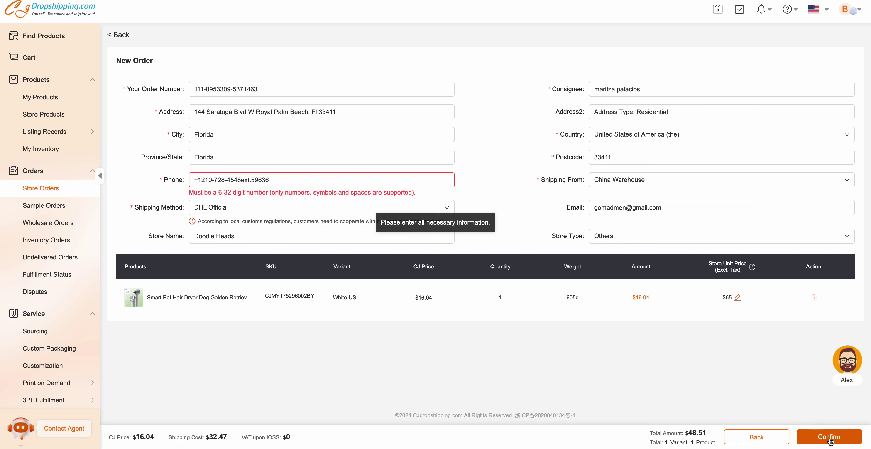
{"action": "left_click", "coordinate": [213, 186]}
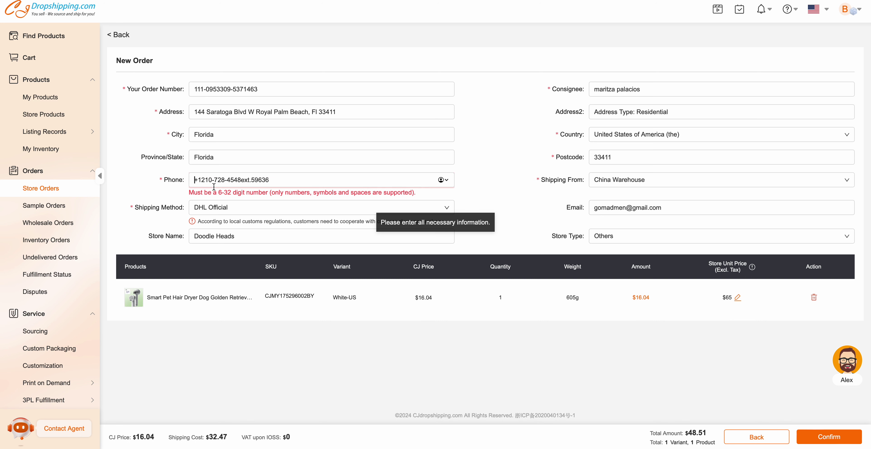
{"action": "left_click_drag", "start_coordinate": [241, 179], "coordinate": [283, 177]}
{"action": "key", "text": "BackSpace"}
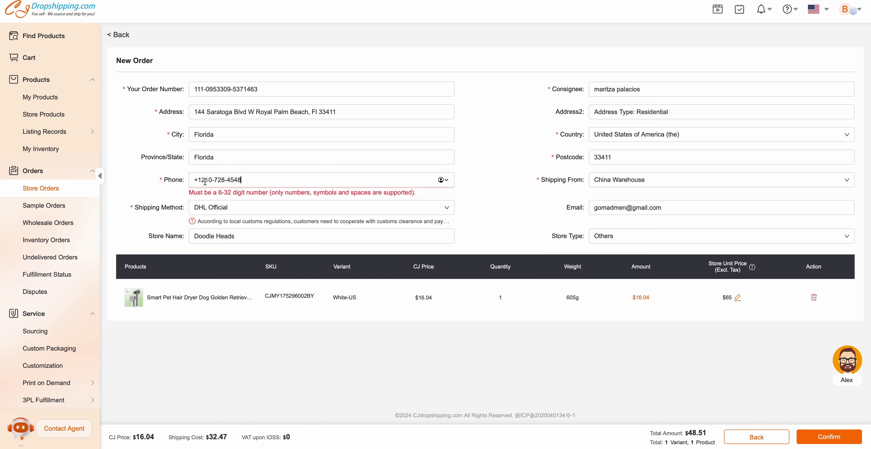
{"action": "left_click", "coordinate": [214, 180]}
{"action": "key", "text": "BackSpace"}
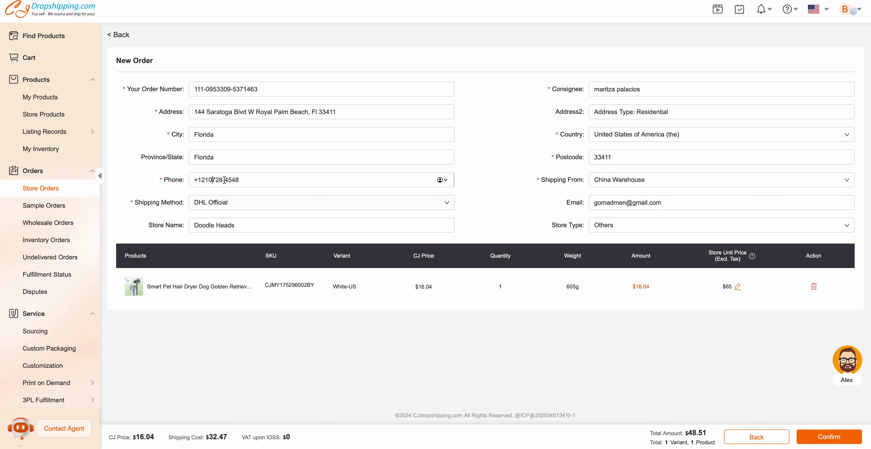
{"action": "left_click", "coordinate": [224, 181]}
{"action": "key", "text": "BackSpace"}
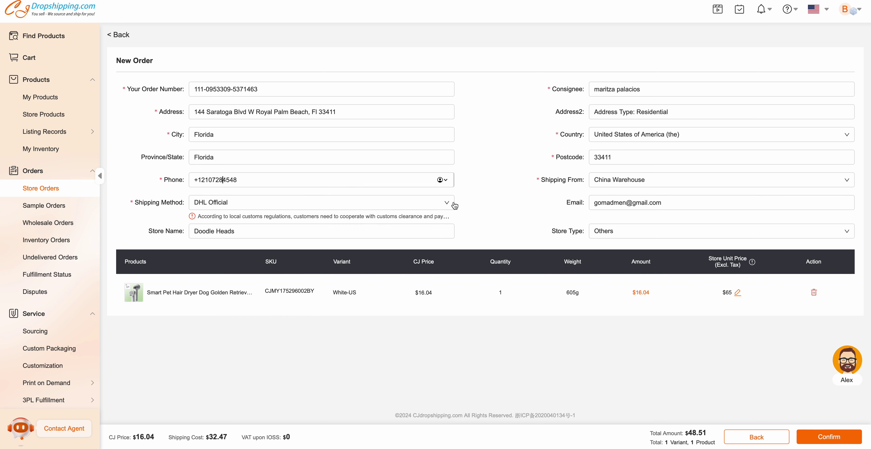
{"action": "left_click", "coordinate": [831, 438]}
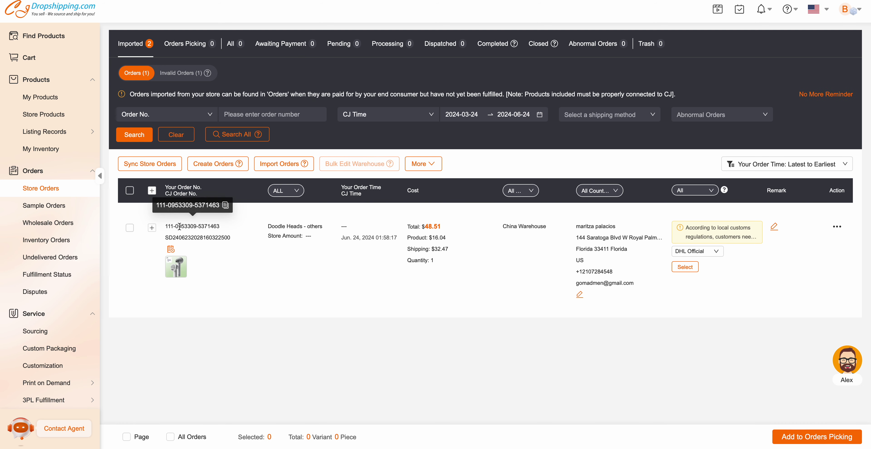
Check the imported order's number against the Amazon order ID, and review its SKU, variant, prices and weight.
{"action": "left_click_drag", "start_coordinate": [227, 230], "coordinate": [169, 227]}
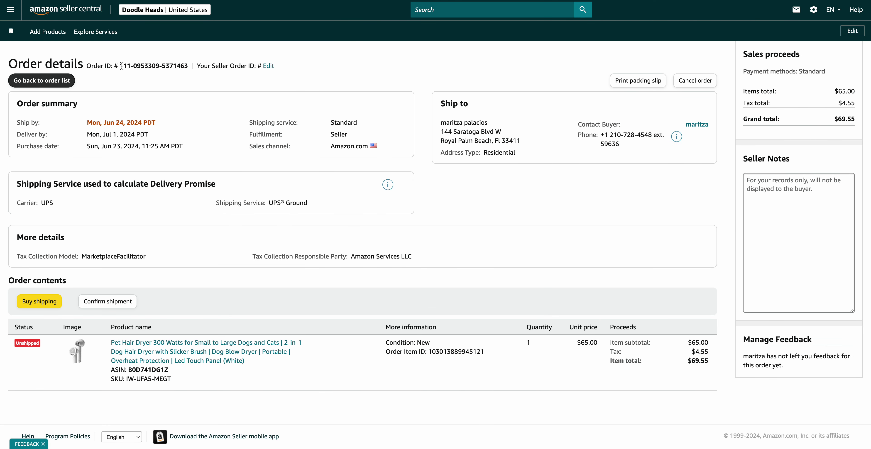
{"action": "left_click_drag", "start_coordinate": [122, 65], "coordinate": [188, 66]}
{"action": "key", "text": "ctrl+Right"}
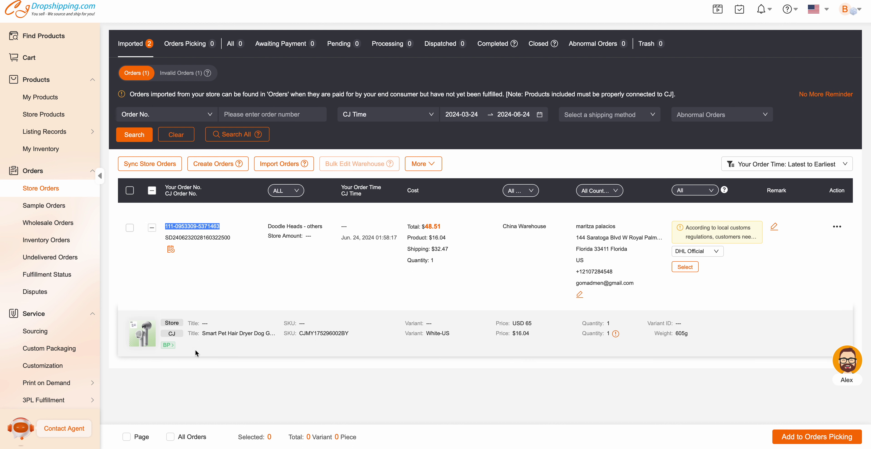
{"action": "mouse_move", "coordinate": [145, 332]}
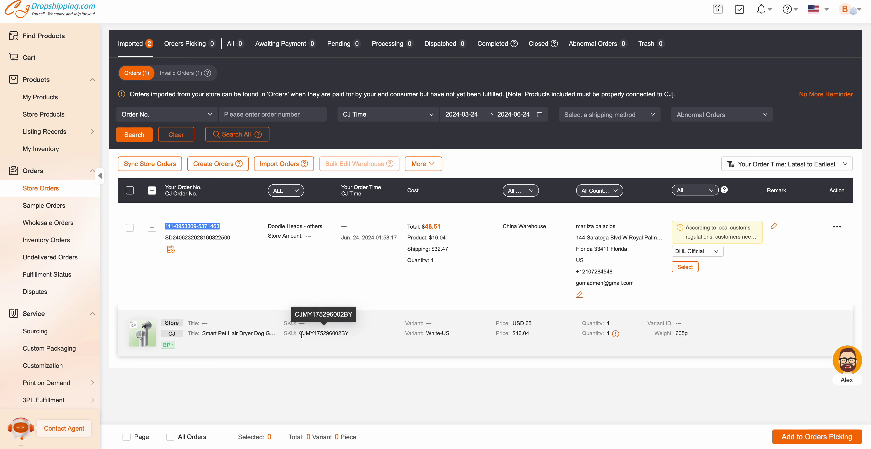
{"action": "left_click_drag", "start_coordinate": [299, 334], "coordinate": [349, 334]}
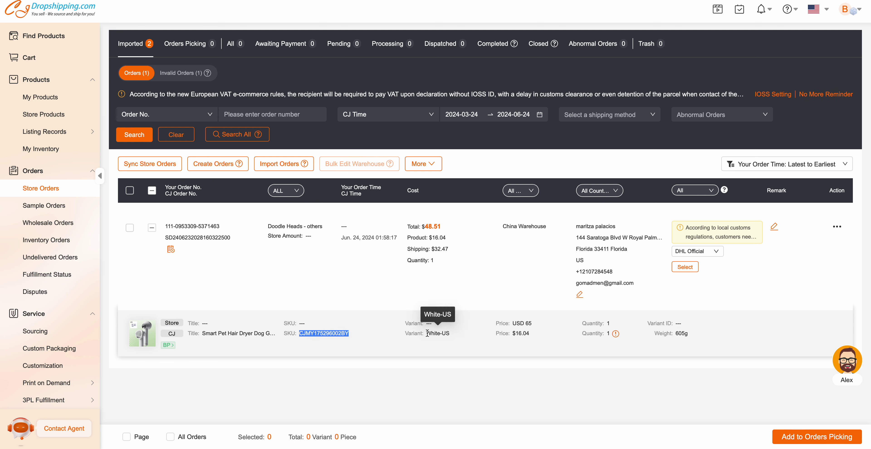
{"action": "left_click_drag", "start_coordinate": [427, 334], "coordinate": [453, 334]}
{"action": "mouse_move", "coordinate": [513, 335]}
{"action": "left_mouse_down"}
{"action": "mouse_move", "coordinate": [531, 334]}
{"action": "mouse_move", "coordinate": [515, 322]}
{"action": "left_mouse_up"}
{"action": "left_click", "coordinate": [535, 322]}
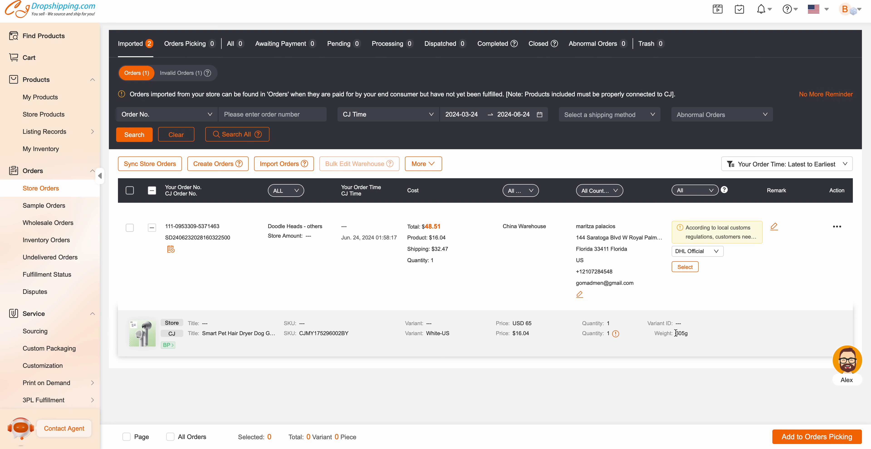
{"action": "left_click_drag", "start_coordinate": [687, 334], "coordinate": [709, 279]}
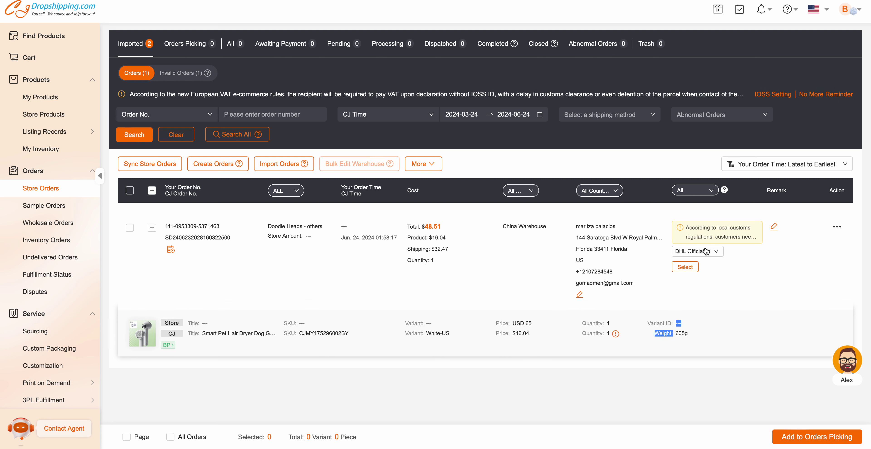
Compare the shipping costs and delivery times available for the imported order and switch its shipping method to CJPacket Fast US.
{"action": "left_click", "coordinate": [688, 266]}
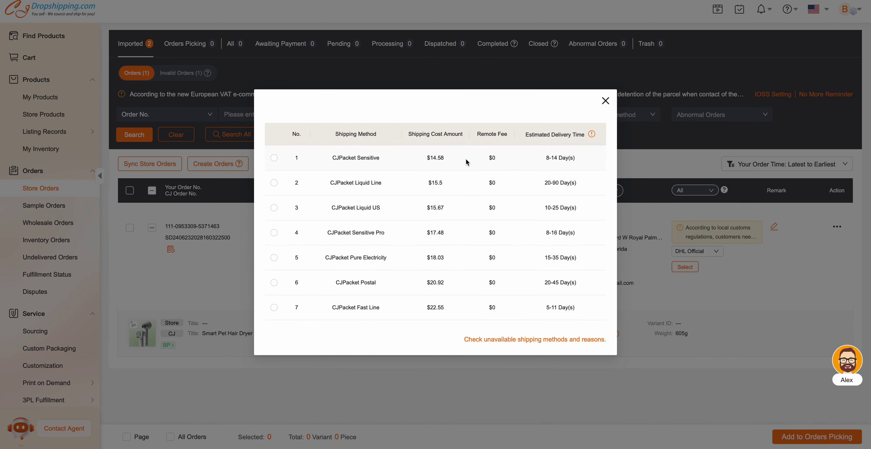
{"action": "left_click_drag", "start_coordinate": [546, 158], "coordinate": [559, 234]}
{"action": "left_click", "coordinate": [554, 274]}
{"action": "scroll", "coordinate": [554, 274], "scroll_direction": "down", "scroll_amount": 3}
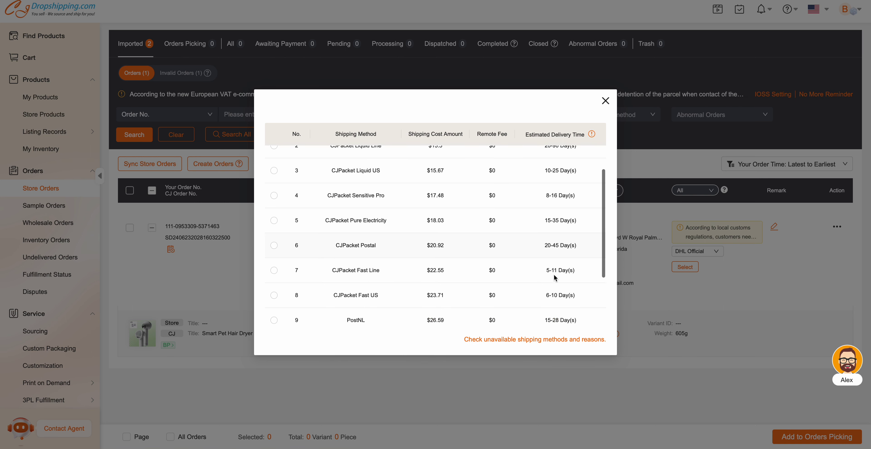
{"action": "scroll", "coordinate": [555, 270], "scroll_direction": "down", "scroll_amount": 2}
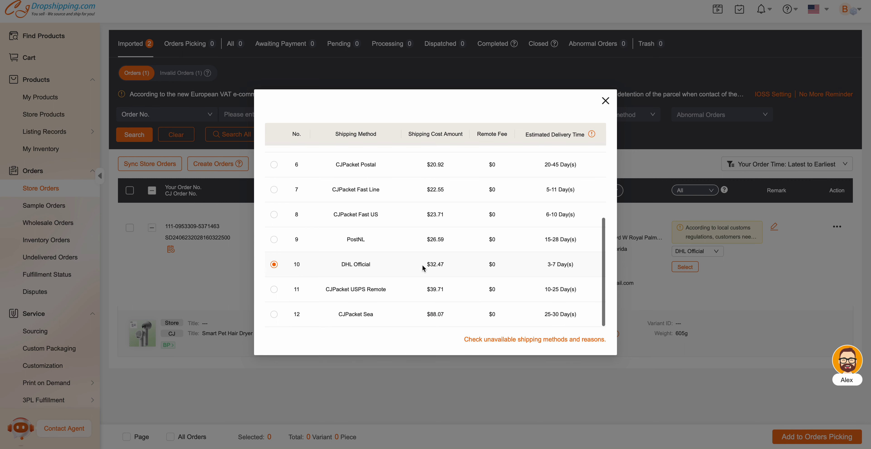
{"action": "left_click_drag", "start_coordinate": [428, 264], "coordinate": [445, 264]}
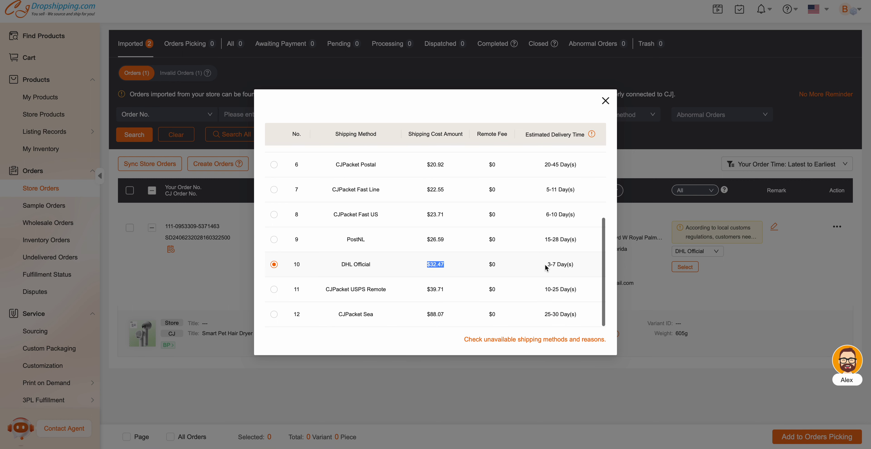
{"action": "left_click_drag", "start_coordinate": [545, 264], "coordinate": [576, 265]}
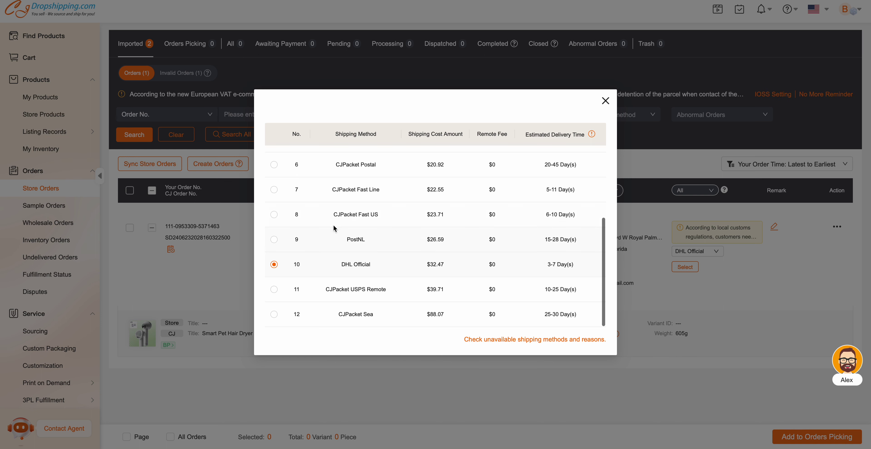
{"action": "left_click_drag", "start_coordinate": [333, 214], "coordinate": [378, 217]}
{"action": "left_click", "coordinate": [385, 217]}
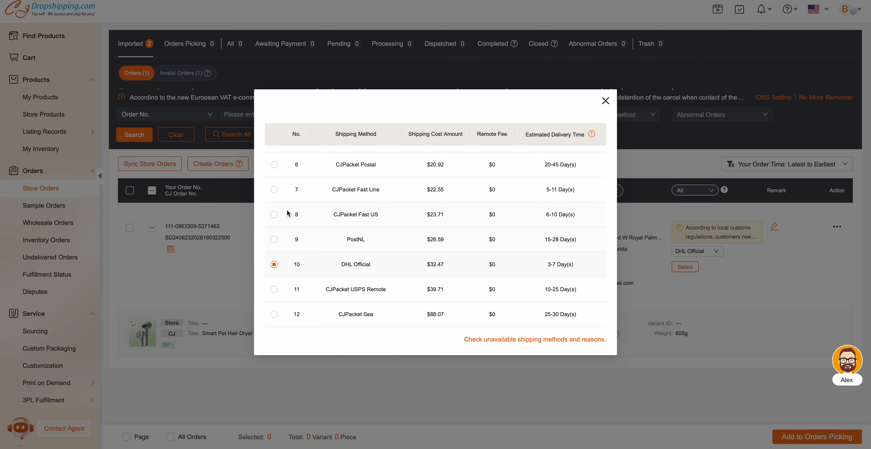
{"action": "left_click", "coordinate": [274, 216]}
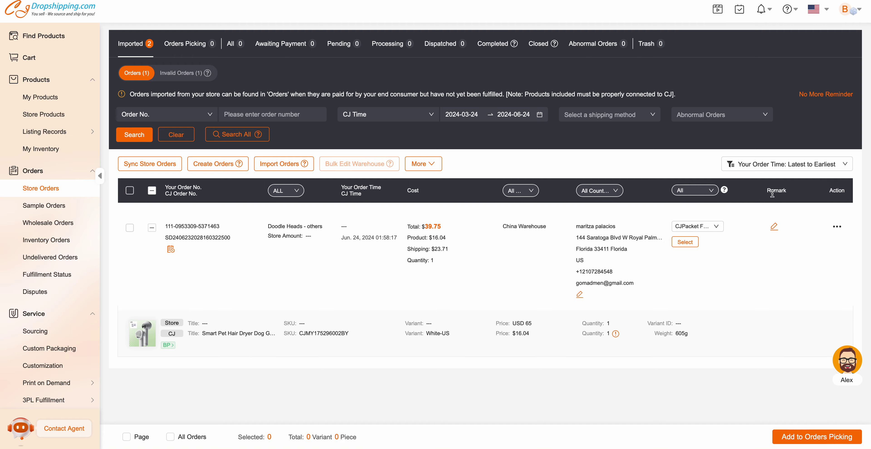
Start a remark on the imported order with the order ID copied from the Amazon order details.
{"action": "left_click", "coordinate": [775, 227]}
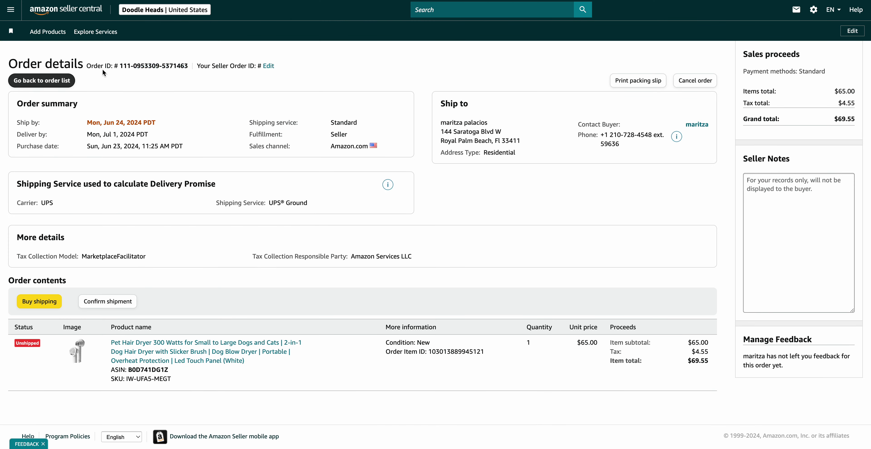
{"action": "left_click_drag", "start_coordinate": [86, 65], "coordinate": [187, 66]}
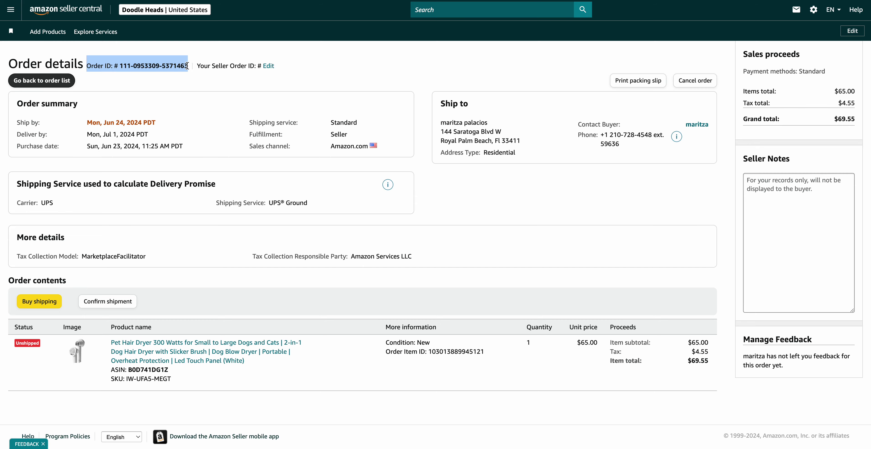
{"action": "key", "text": "super+c"}
{"action": "key", "text": "ctrl+Left"}
{"action": "key", "text": "super+v"}
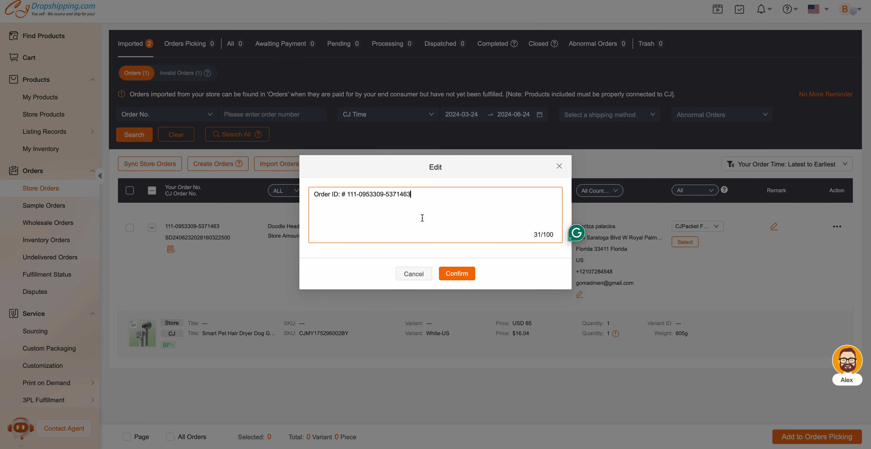
Add the $65.00 item subtotal copied from the Amazon order to the remark, followed by "( Excluding Taxes )", and save the remark.
{"action": "key", "text": "ctrl+Right"}
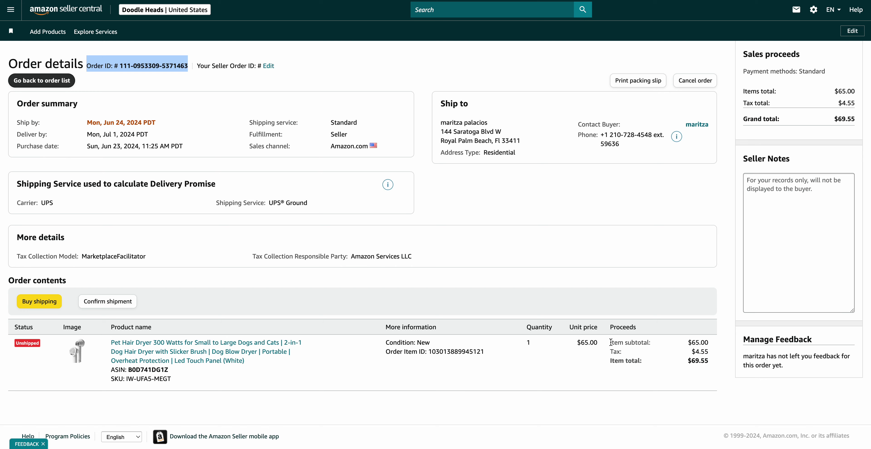
{"action": "left_click_drag", "start_coordinate": [611, 342], "coordinate": [710, 345]}
{"action": "key", "text": "super+c"}
{"action": "key", "text": "ctrl+Left"}
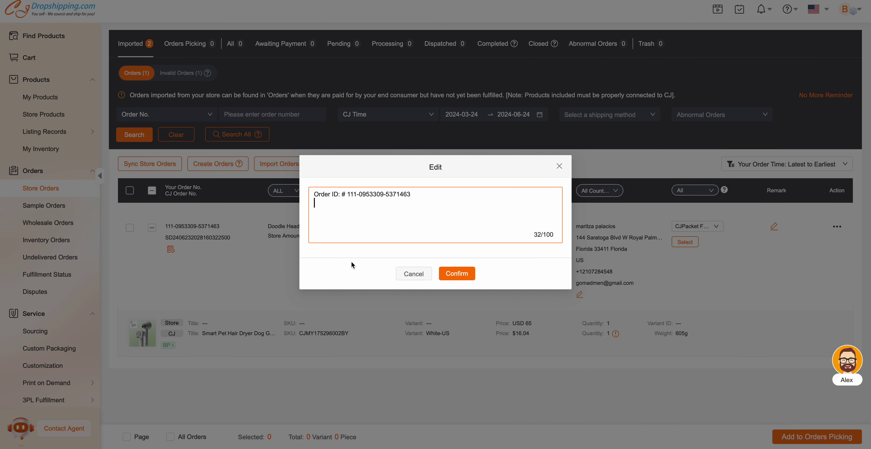
{"action": "key", "text": "Return"}
{"action": "key", "text": "super+v"}
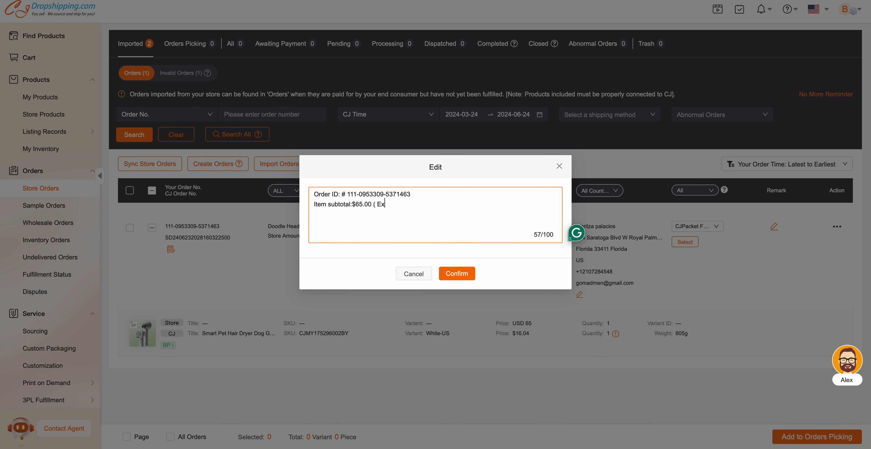
{"action": "type", "text": "uding"}
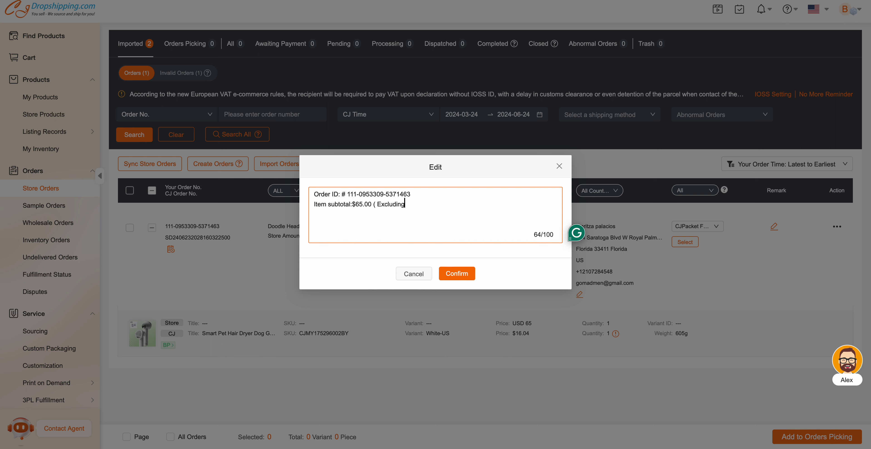
{"action": "type", "text": " Taxes"}
{"action": "left_click", "coordinate": [460, 275]}
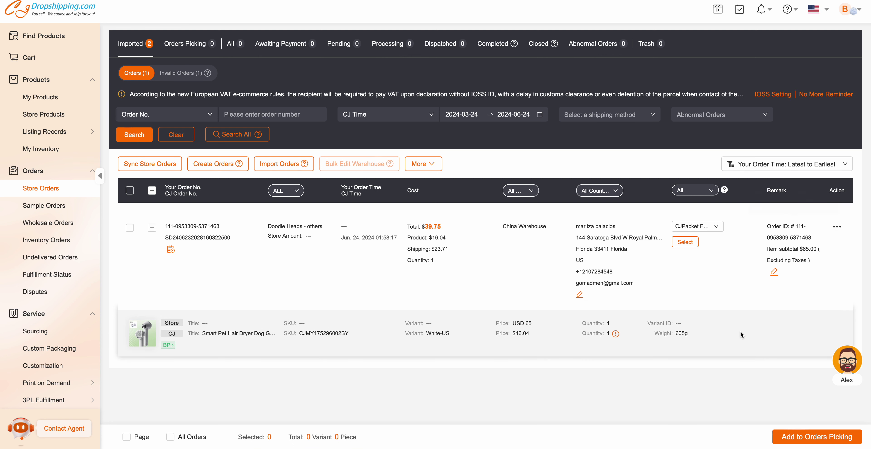
Add the imported pet hair dryer order to Orders Picking and open the picking list.
{"action": "left_click", "coordinate": [131, 231]}
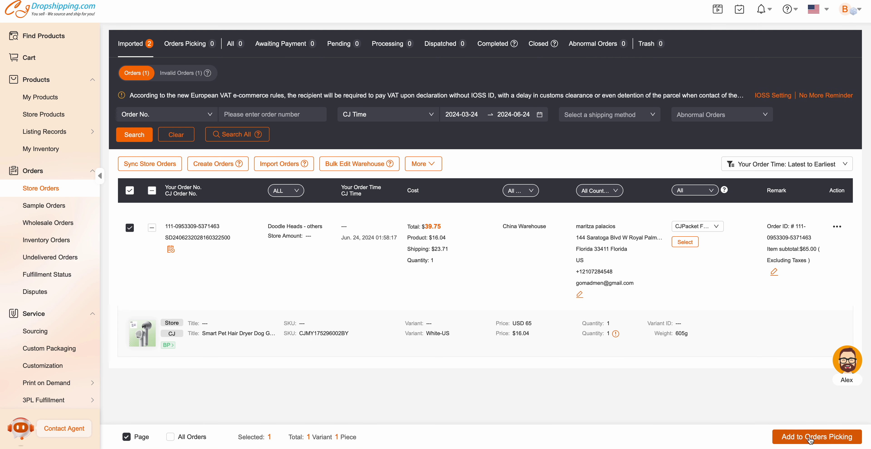
{"action": "left_click", "coordinate": [811, 439]}
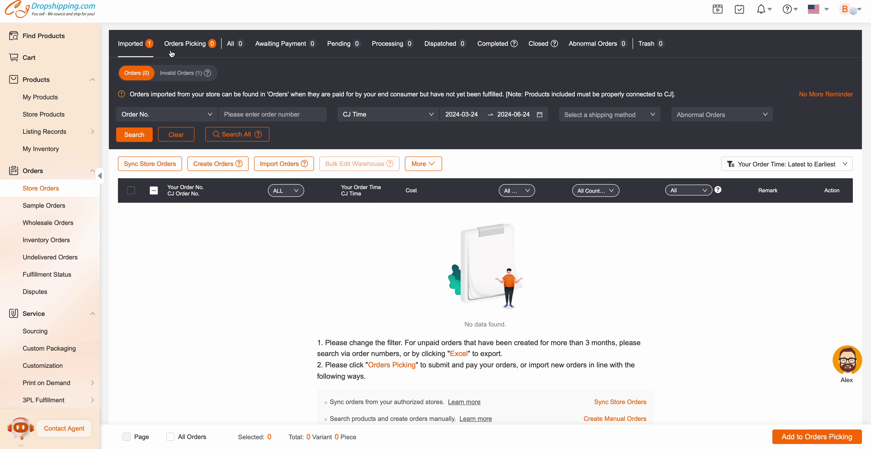
{"action": "left_click", "coordinate": [187, 49]}
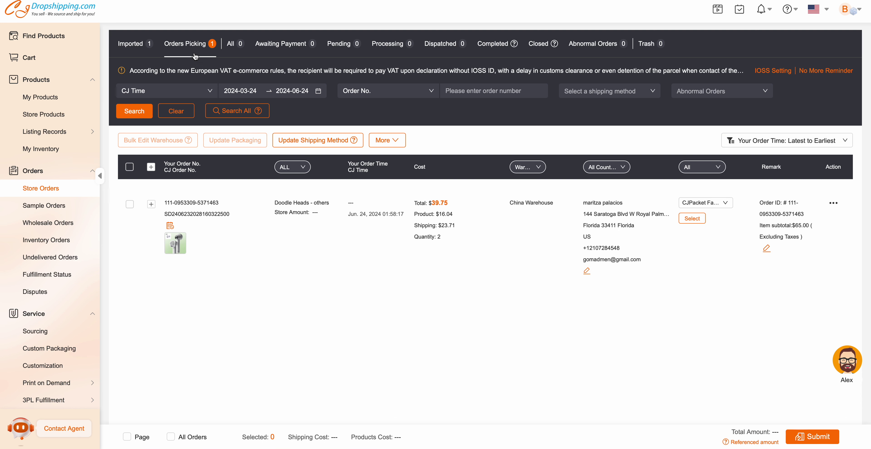
Select the order in the picking list, check its total and its shipping address against the Amazon order, and submit it for confirmation.
{"action": "mouse_move", "coordinate": [182, 203]}
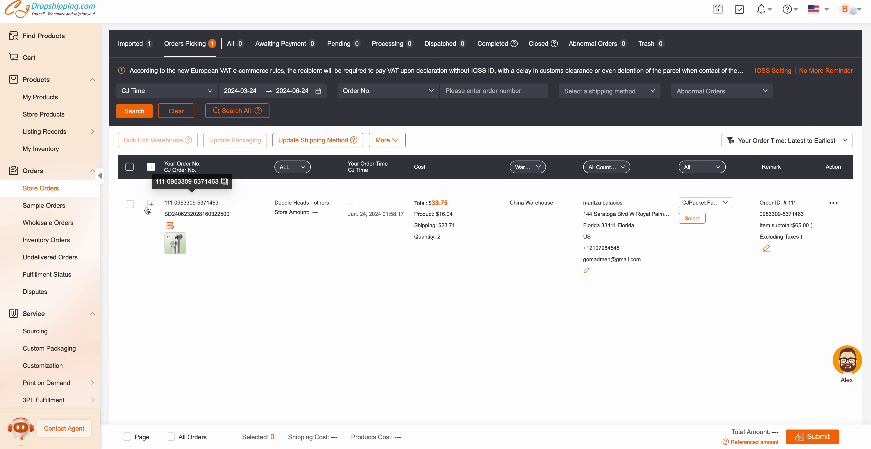
{"action": "left_click", "coordinate": [130, 205]}
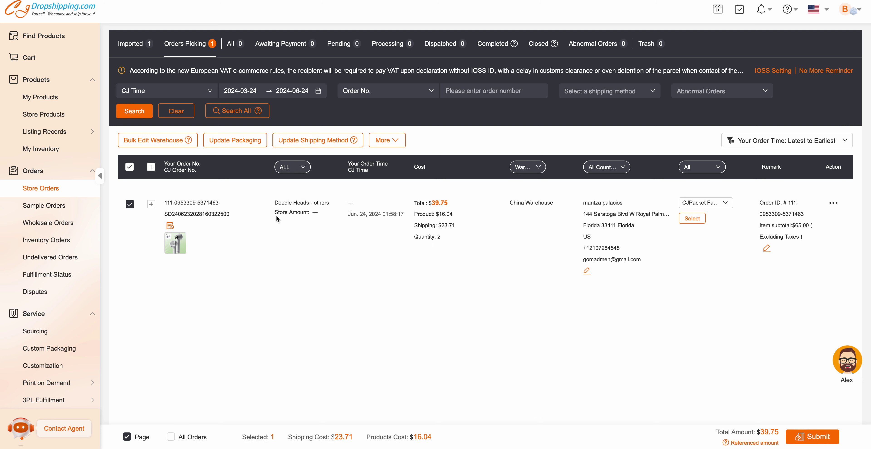
{"action": "left_click_drag", "start_coordinate": [430, 203], "coordinate": [449, 203]}
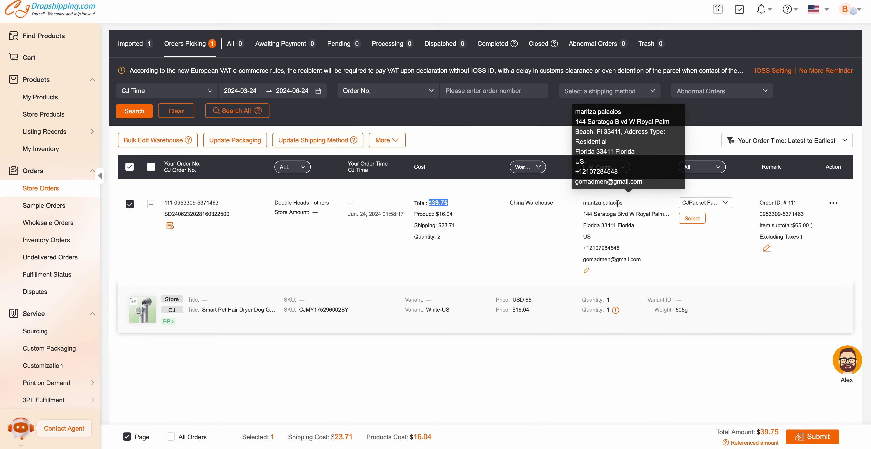
{"action": "key", "text": "ctrl+Right"}
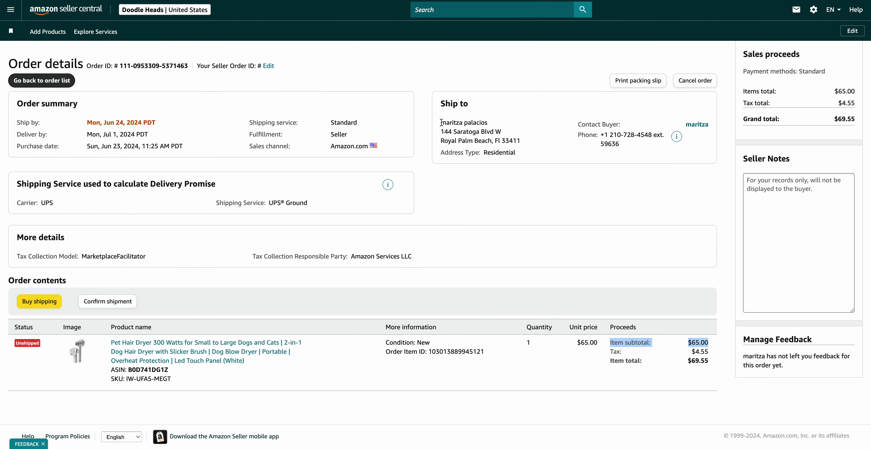
{"action": "left_click_drag", "start_coordinate": [441, 122], "coordinate": [519, 157]}
{"action": "key", "text": "ctrl+Left"}
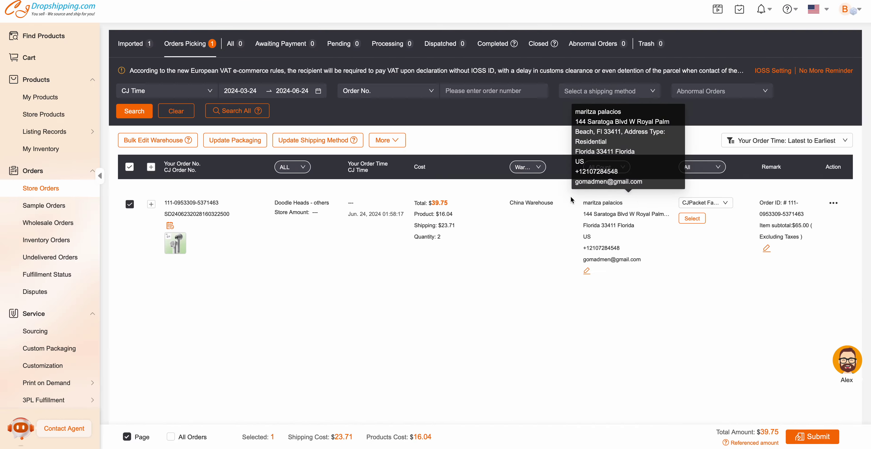
{"action": "left_click", "coordinate": [817, 439]}
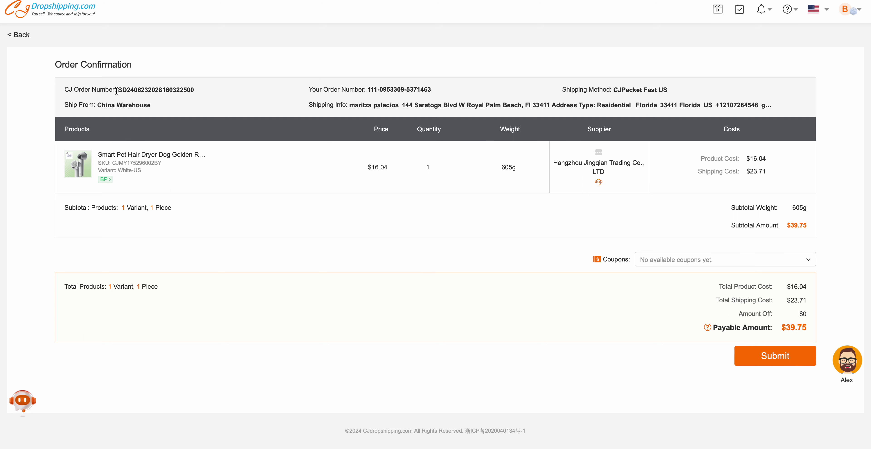
Review the order numbers, shipping method, customer shipping details and ship-from warehouse in the order confirmation.
{"action": "left_click_drag", "start_coordinate": [115, 89], "coordinate": [196, 89]}
{"action": "left_click", "coordinate": [215, 100]}
{"action": "left_click_drag", "start_coordinate": [613, 89], "coordinate": [676, 95]}
{"action": "left_click", "coordinate": [677, 94]}
{"action": "mouse_move", "coordinate": [374, 89]}
{"action": "left_click_drag", "start_coordinate": [369, 88], "coordinate": [436, 88]}
{"action": "triple_click", "coordinate": [439, 87]}
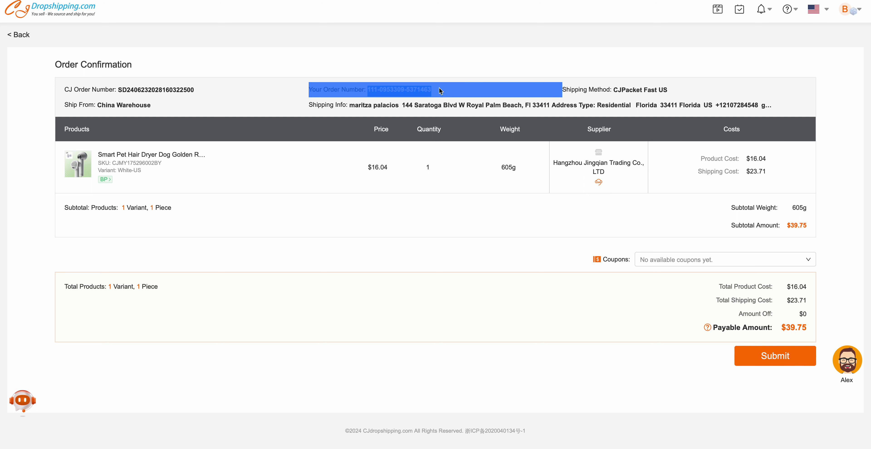
{"action": "left_click", "coordinate": [364, 111]}
{"action": "left_click_drag", "start_coordinate": [352, 106], "coordinate": [668, 110]}
{"action": "left_click", "coordinate": [268, 115]}
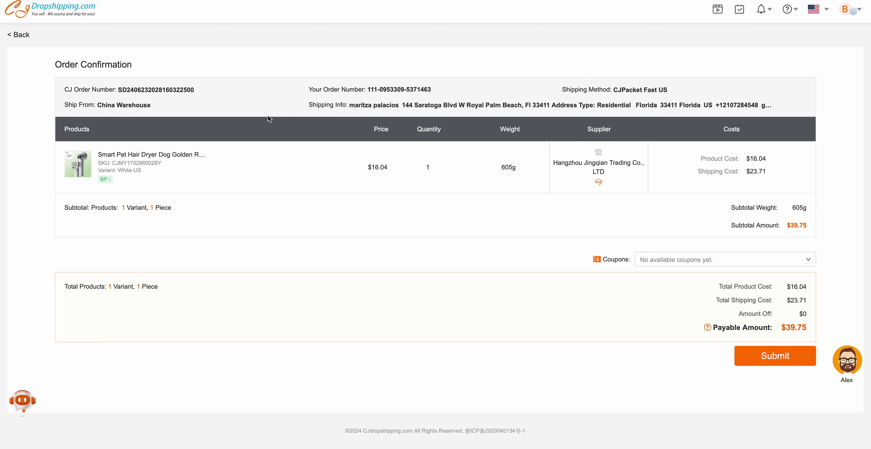
{"action": "left_click_drag", "start_coordinate": [105, 108], "coordinate": [176, 108]}
{"action": "left_click", "coordinate": [284, 121]}
Check the order confirmation for available coupons and review the payable amount.
{"action": "left_click", "coordinate": [670, 260]}
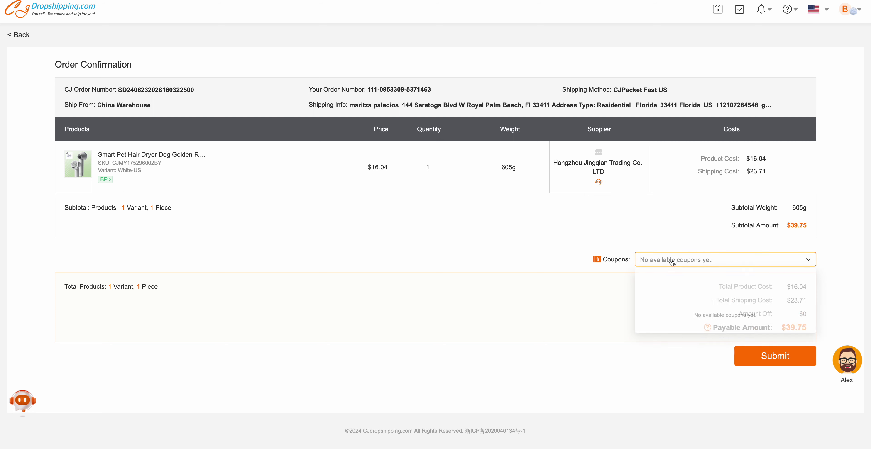
{"action": "left_click", "coordinate": [562, 249]}
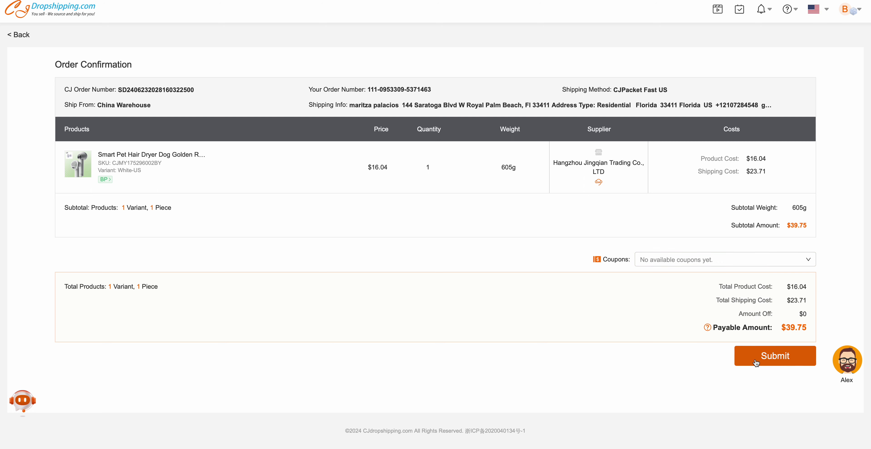
{"action": "left_click_drag", "start_coordinate": [778, 330], "coordinate": [808, 328]}
{"action": "left_click", "coordinate": [844, 331]}
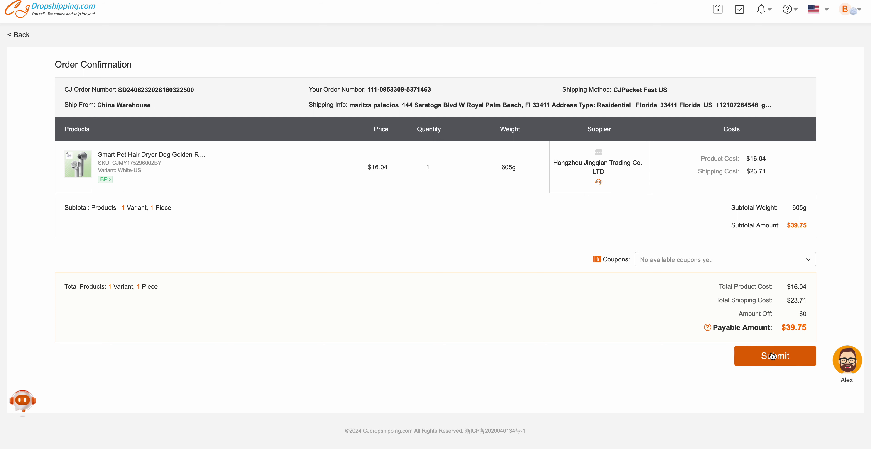